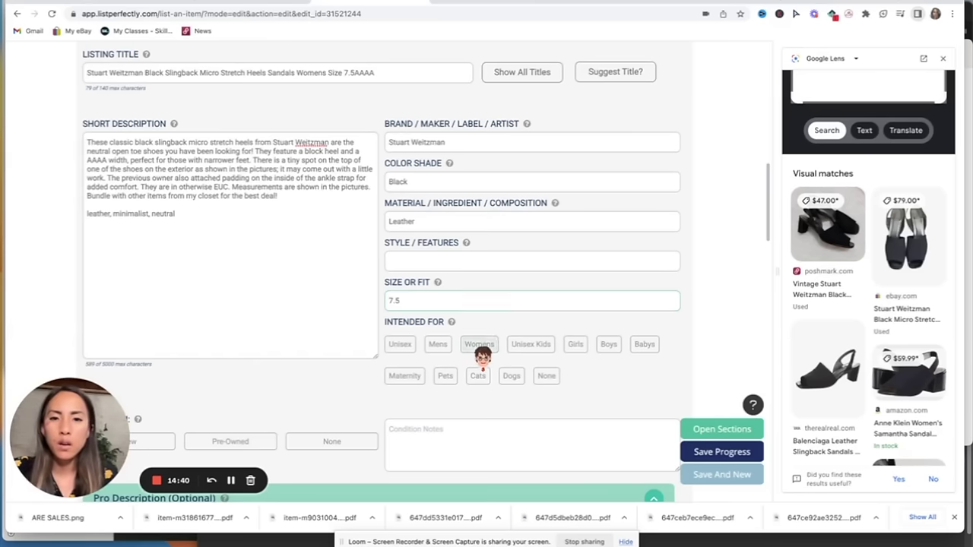
Set the sandals listing's condition to Pre-Owned with a pre-owned condition of Good, and enter Solid as the pattern or texture.
left_click(267, 363)
scroll(265, 376, "down", 1)
left_click(184, 308)
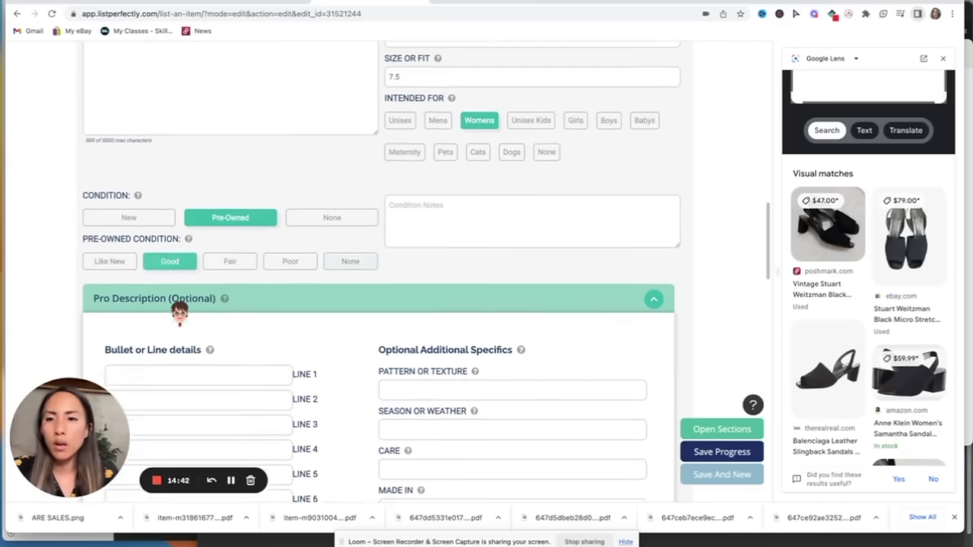
scroll(446, 312, "down", 1)
left_click(384, 360)
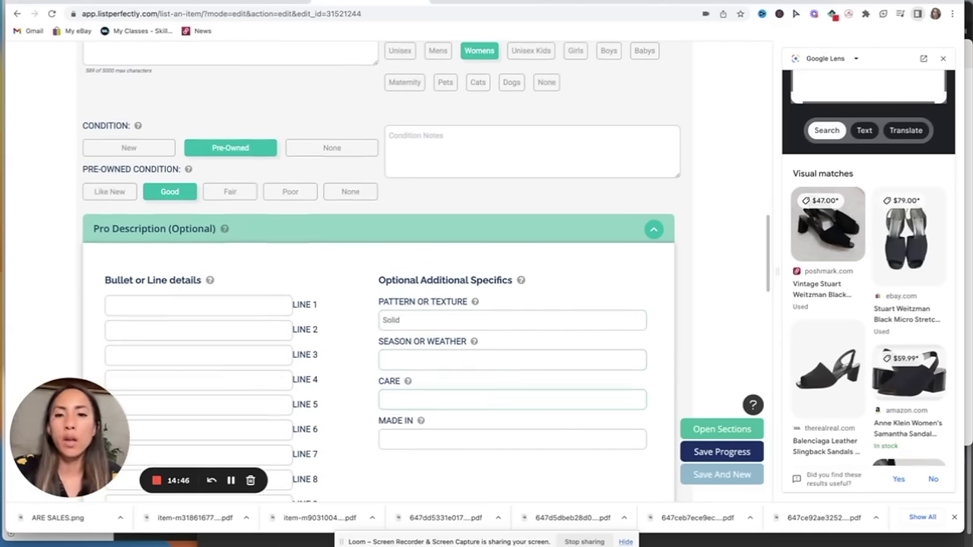
Add the keywords "leather, minimalist, neutral" and update the Stuart Weitzman sandals listing.
scroll(361, 211, "down", 10)
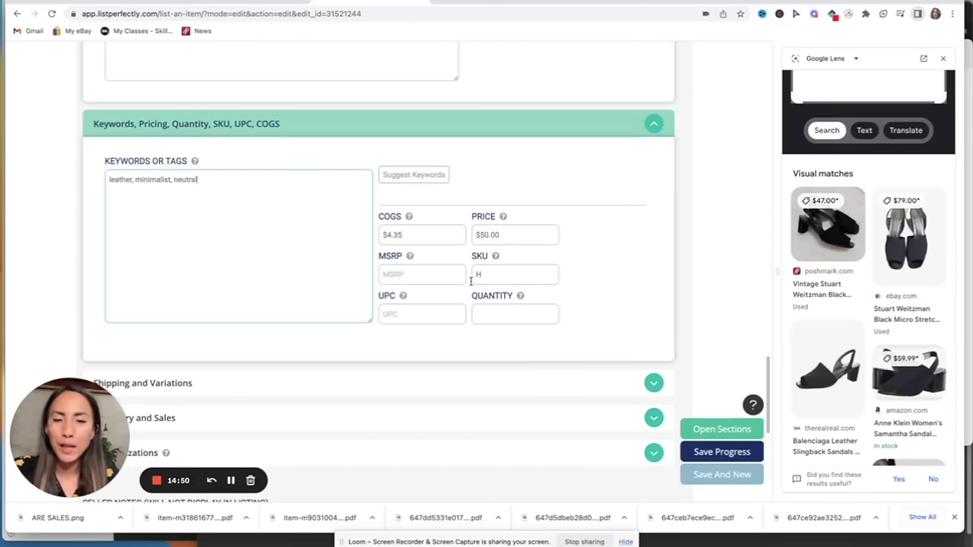
scroll(490, 302, "down", 1)
left_click(483, 308)
scroll(168, 228, "down", 4)
left_click(187, 211)
scroll(190, 213, "down", 2)
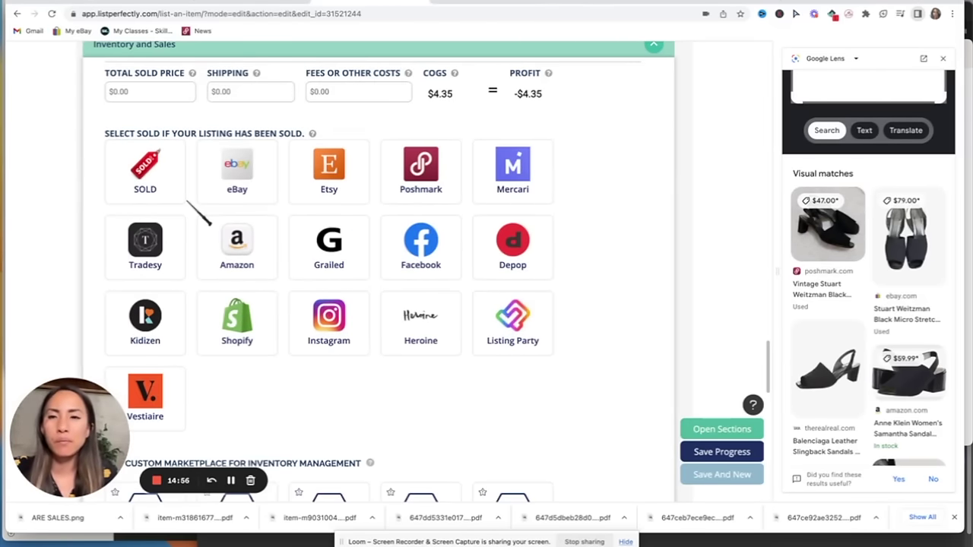
scroll(183, 205, "down", 10)
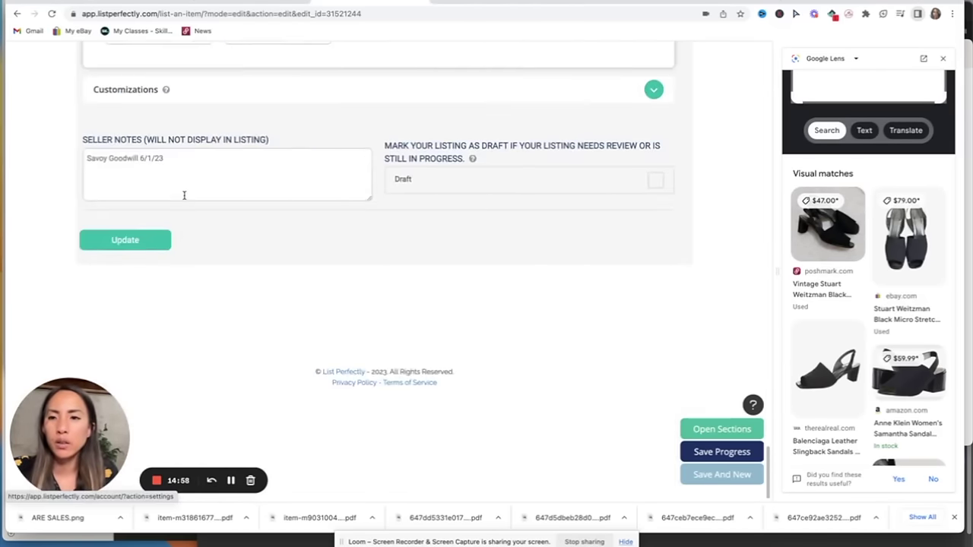
left_click(149, 242)
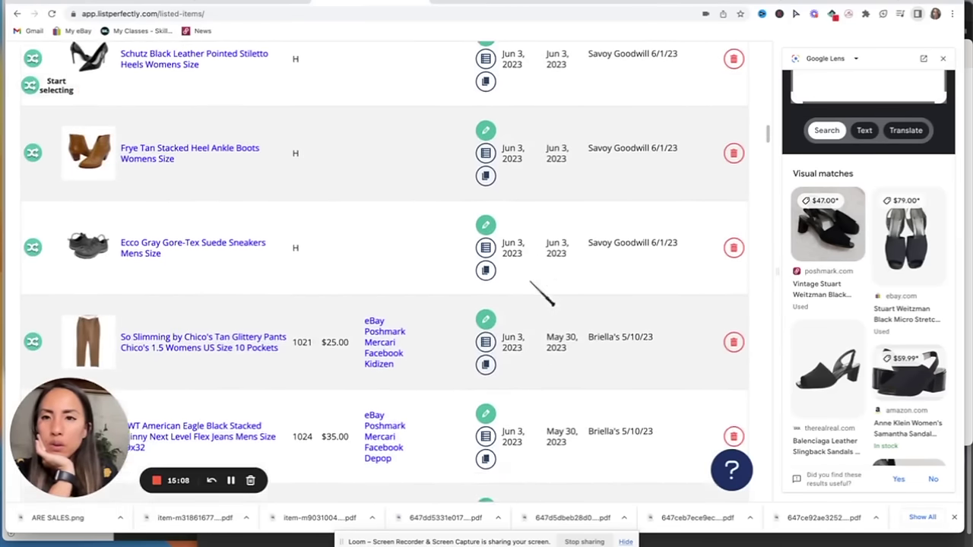
Open the Ecco Gray Gore-Tex Suede Sneakers listing for editing and check its size label photo.
left_click(486, 257)
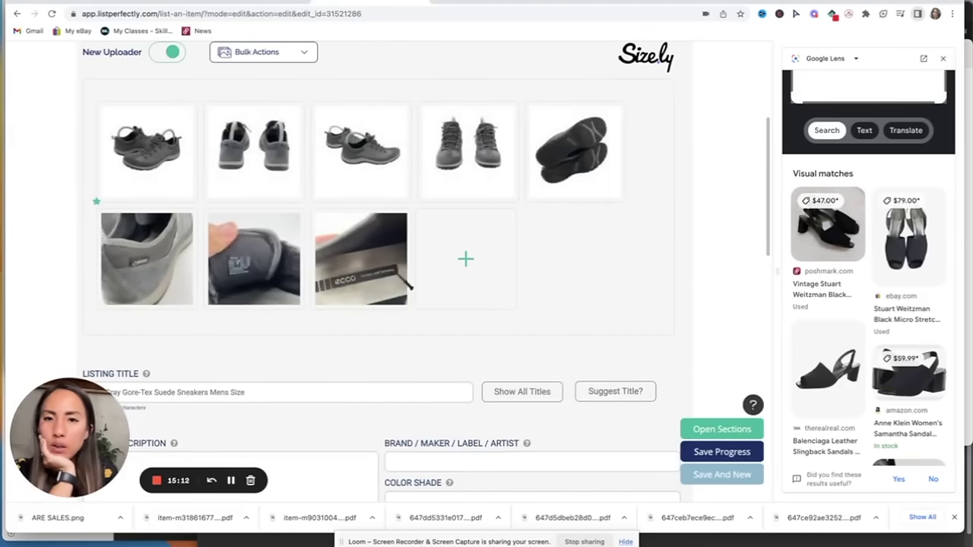
left_click(217, 227)
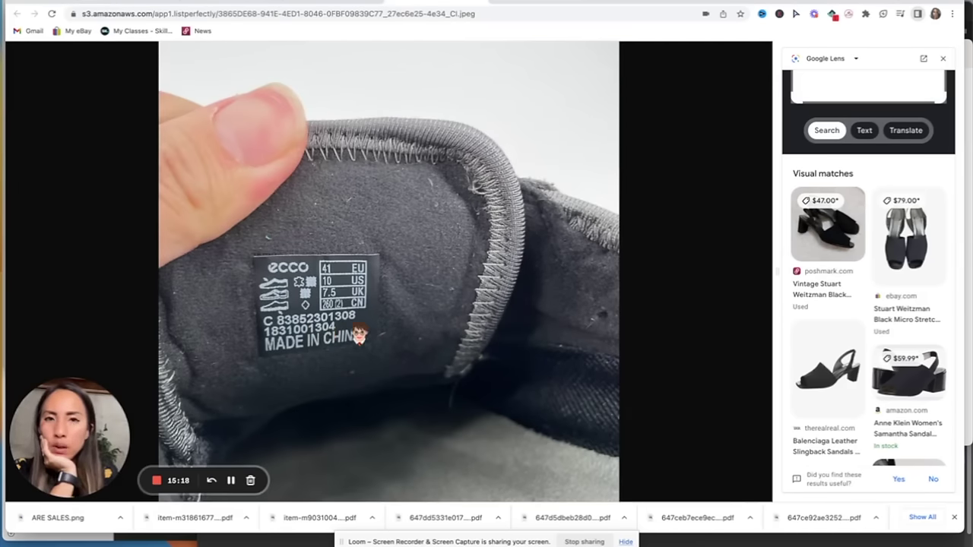
left_click(358, 2)
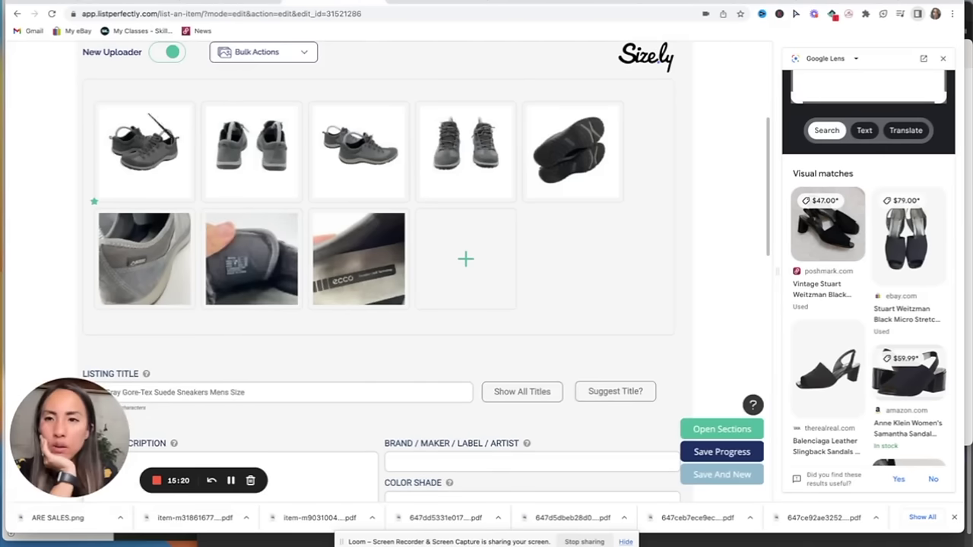
Open the sneakers' main photo full size and run a Google Lens image search on it for visual matches.
left_click(145, 152)
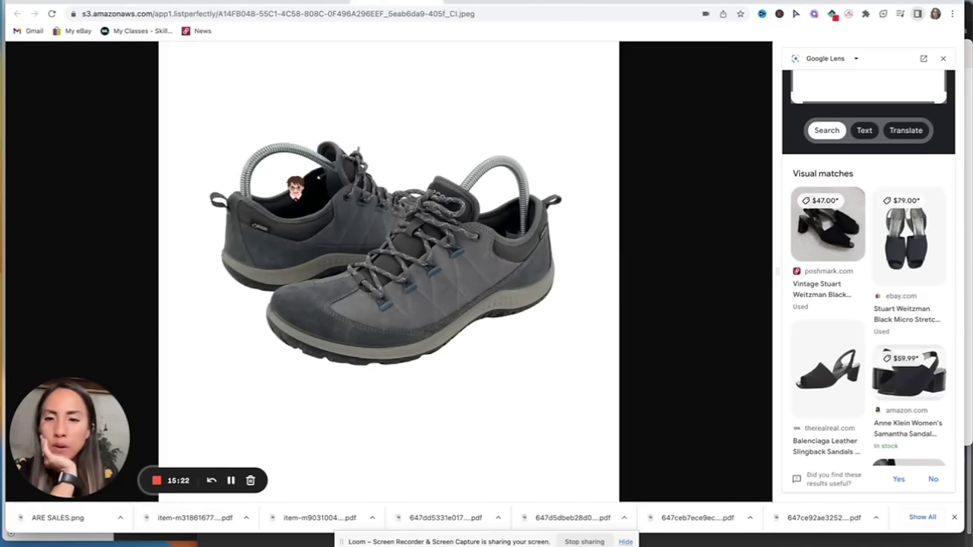
right_click(295, 177)
left_click(336, 244)
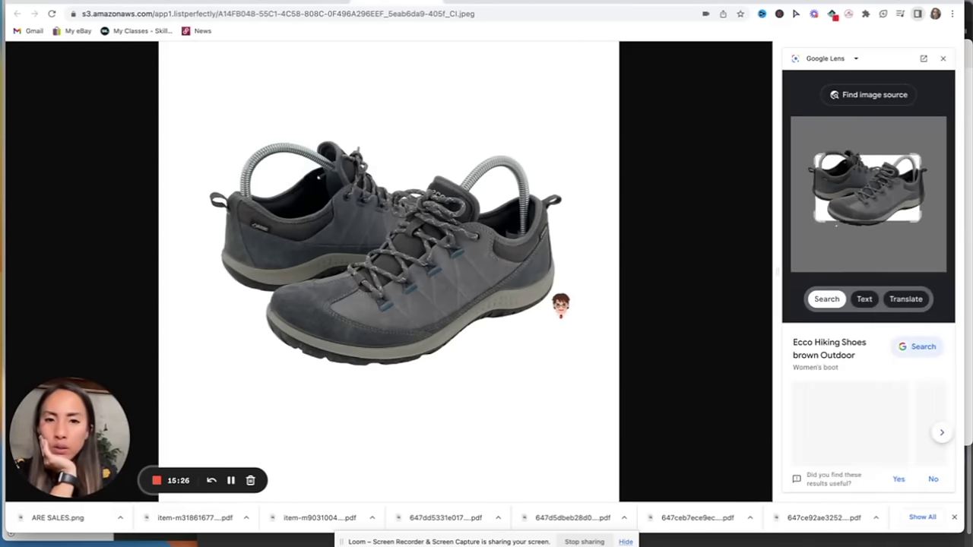
scroll(904, 372, "down", 2)
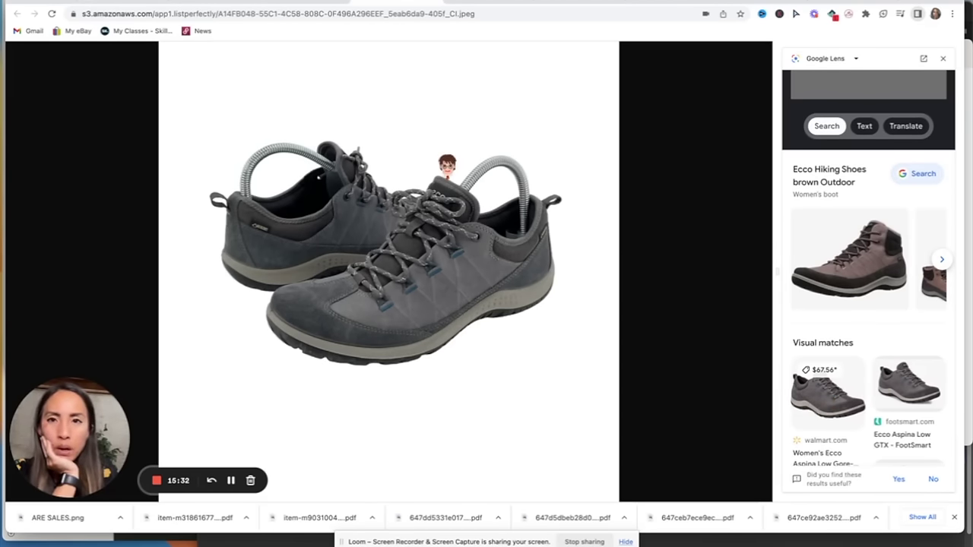
key("ctrl+w")
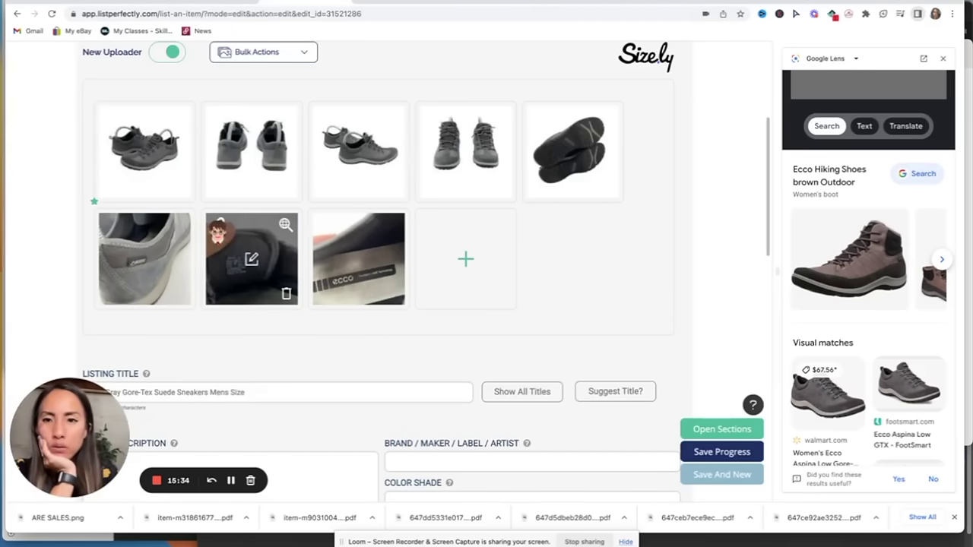
Recheck the size label photo, open the Walmart visual match, and dismiss the cash-back offer to read the product page.
left_click(251, 258)
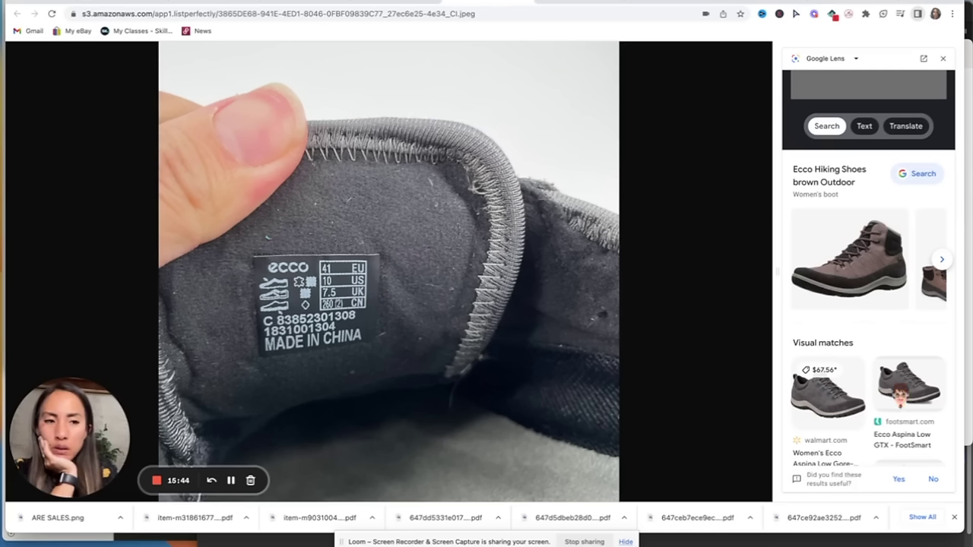
left_click(837, 410)
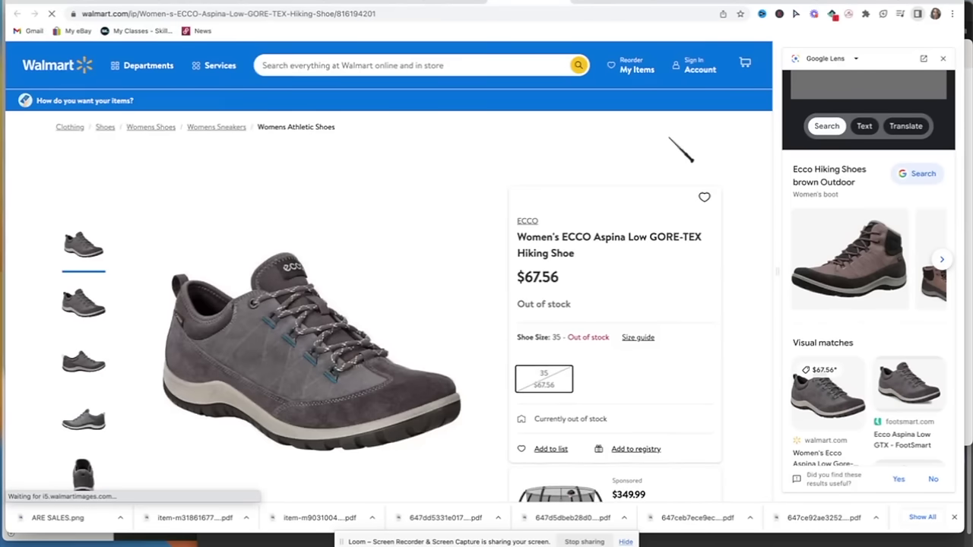
scroll(457, 289, "down", 3)
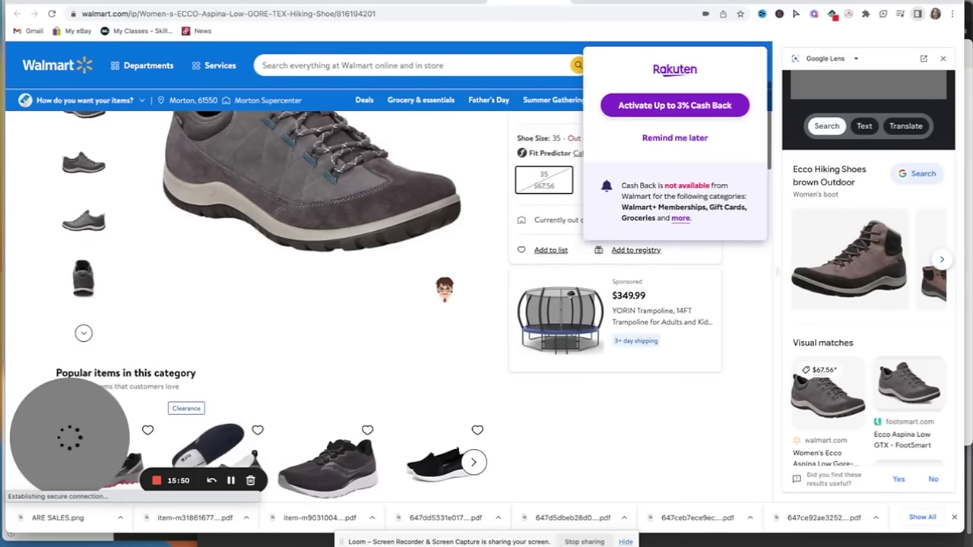
scroll(457, 290, "up", 5)
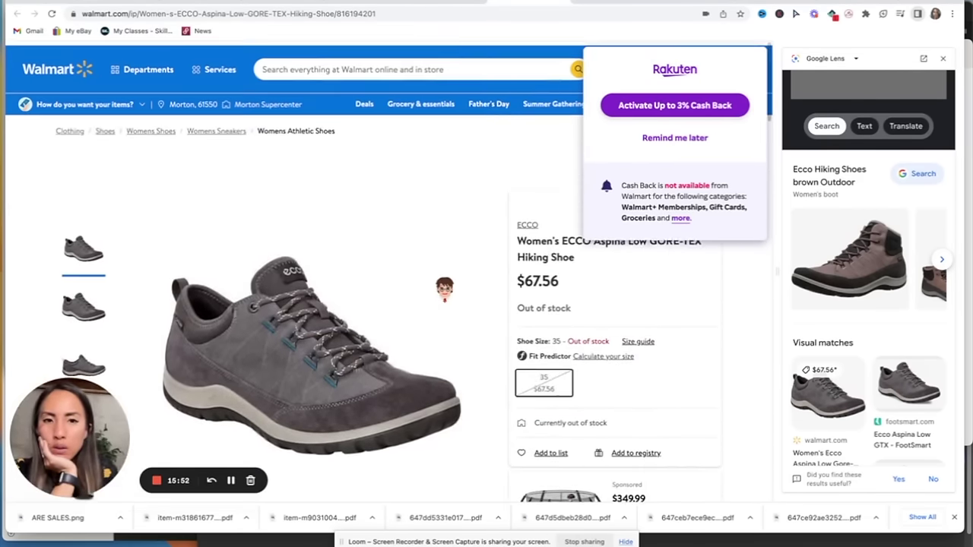
left_click(682, 137)
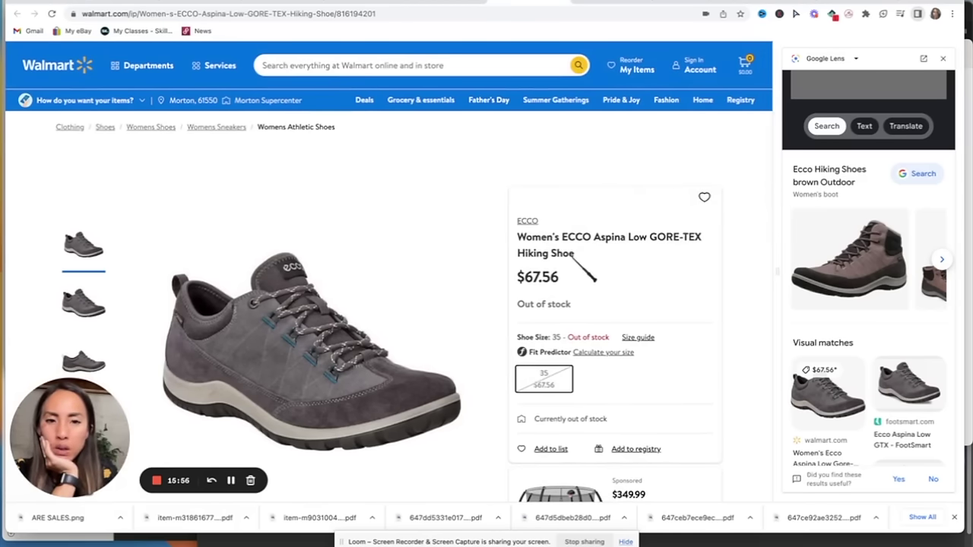
Copy the name "ECCO Aspina Low GORE-TEX Hiking Shoe" from the Walmart page and search Poshmark listings for it.
left_click_drag(575, 254, 564, 236)
key("ctrl+c")
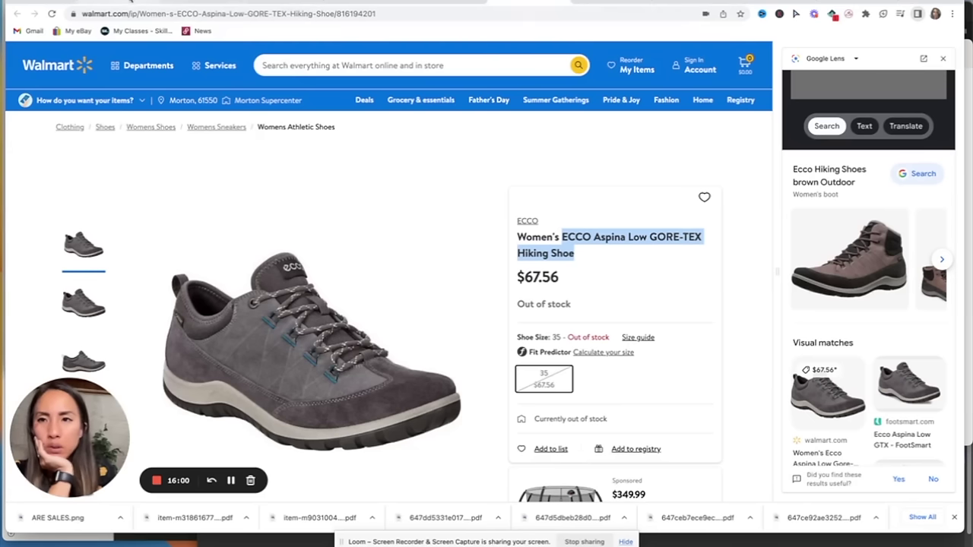
left_click(131, 2)
triple_click(227, 54)
key("ctrl+v")
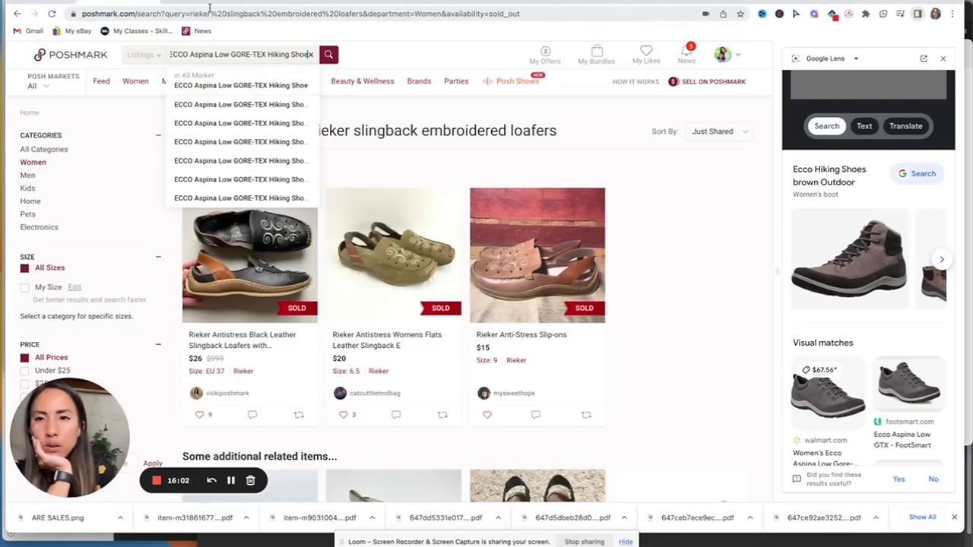
left_click(218, 86)
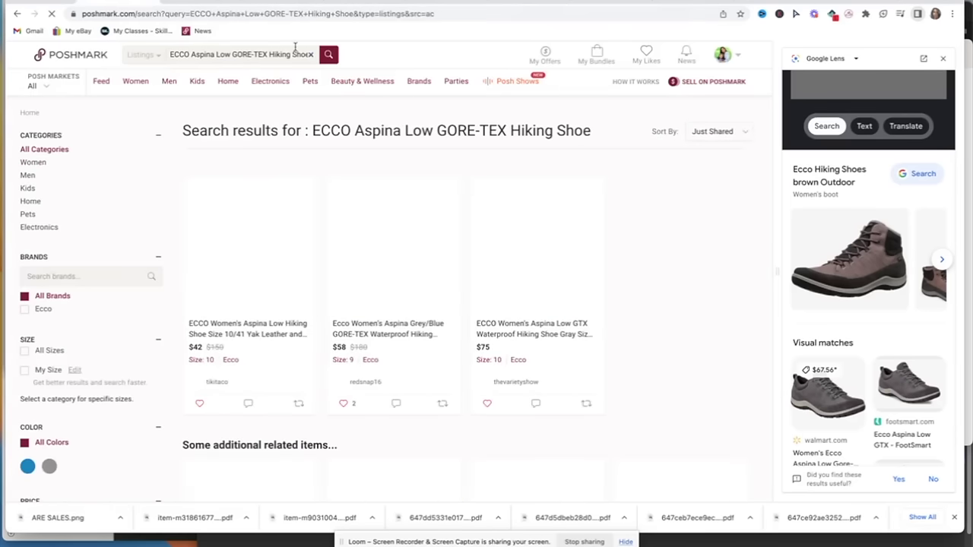
Review the Poshmark search results and related items for comparable Ecco Aspina shoes and their prices.
mouse_move(270, 80)
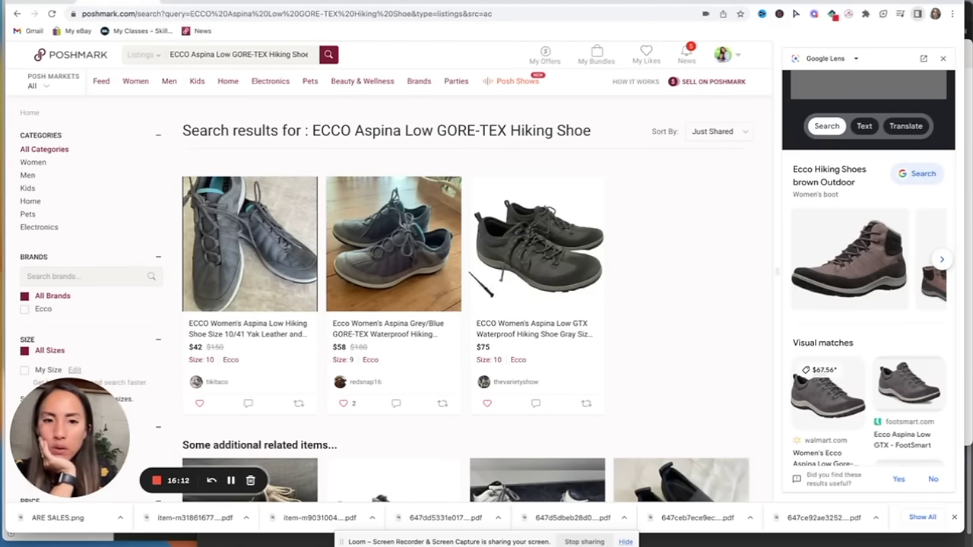
scroll(530, 247, "down", 10)
scroll(530, 247, "up", 10)
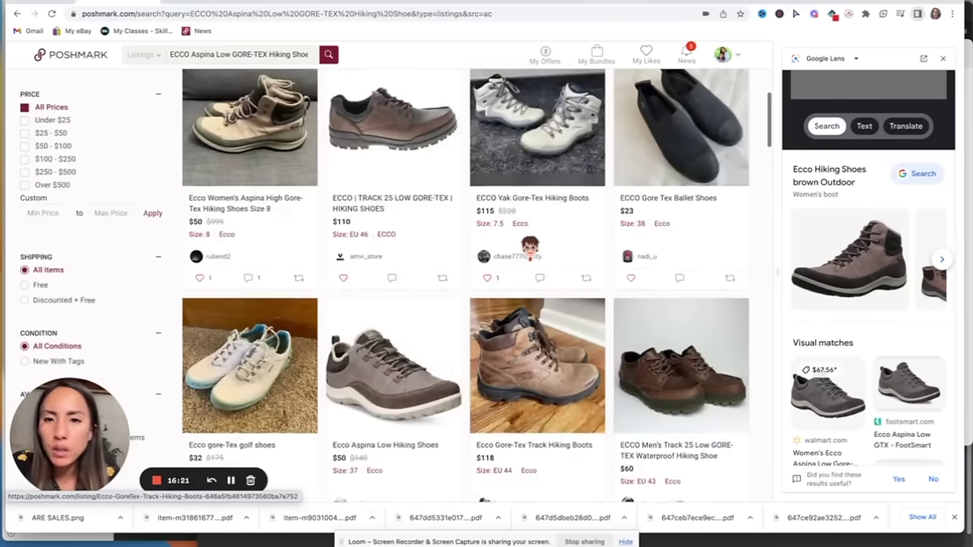
scroll(530, 247, "down", 1)
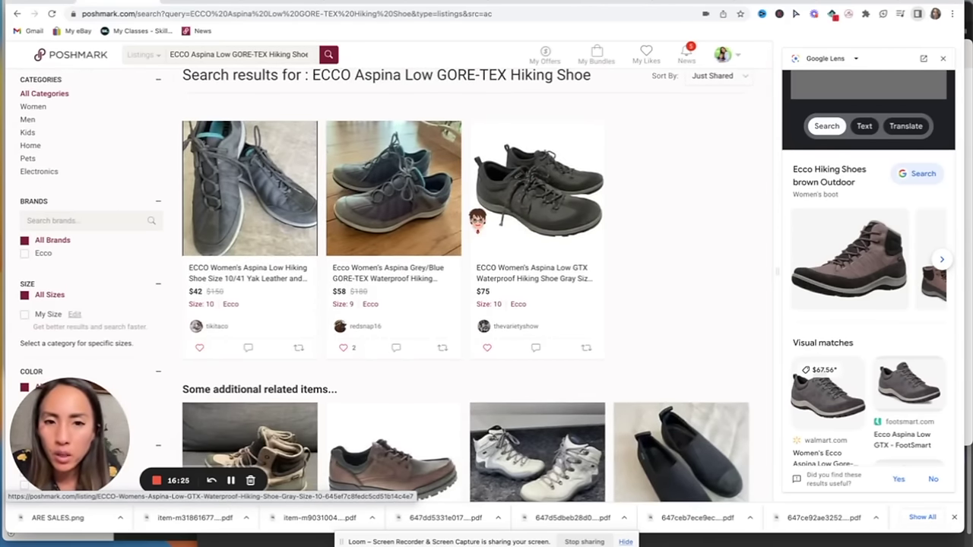
Compare the sneakers' size label and listing photos with the matching shoes in the Poshmark results.
left_click(460, 3)
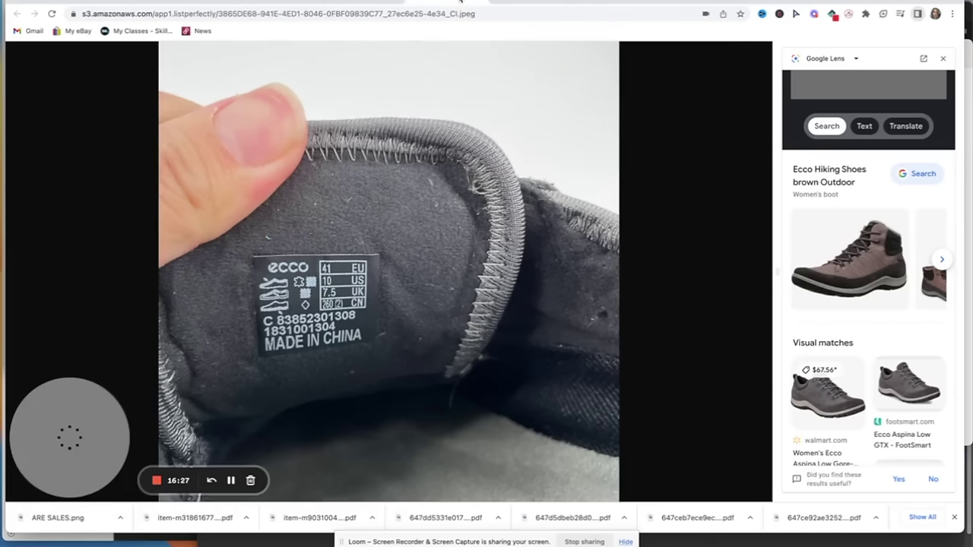
left_click(288, 3)
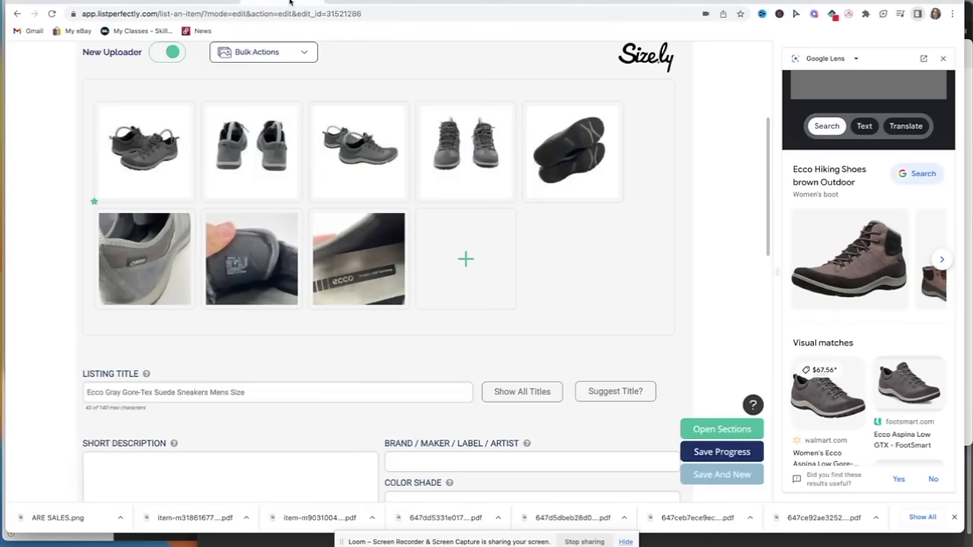
left_click(186, 2)
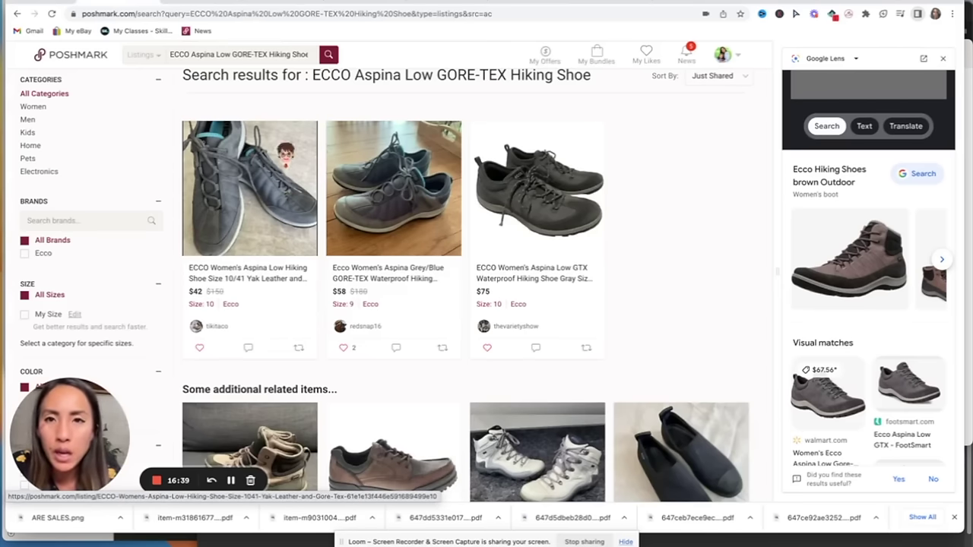
left_click(448, 4)
left_click(422, 2)
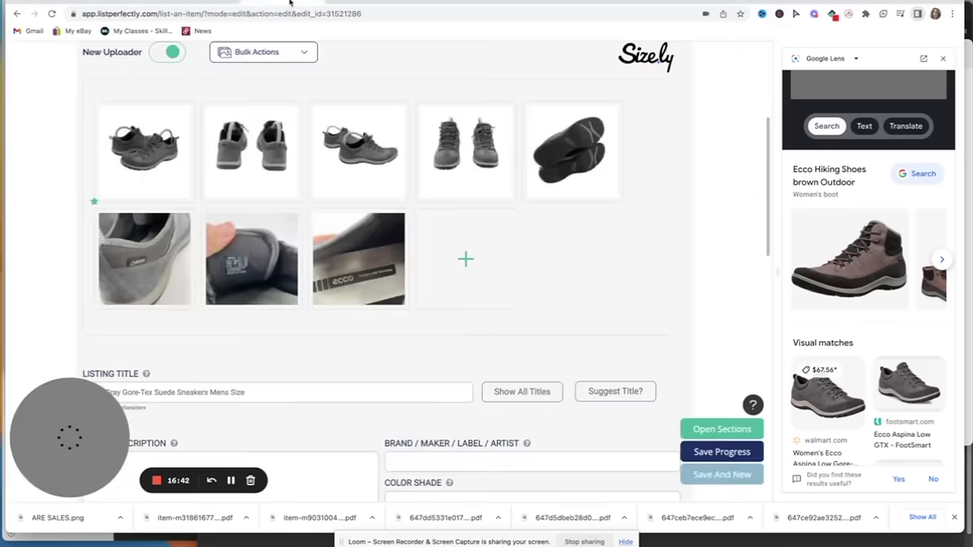
Inspect the full-size sole photo and the main photo of the sneakers, and return to the Poshmark results.
left_click(538, 122)
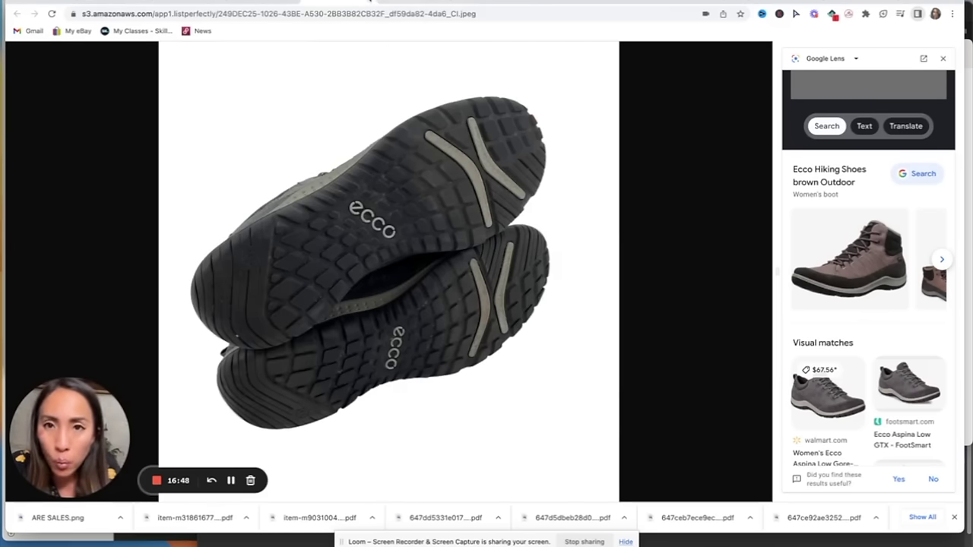
left_click(422, 2)
left_click(384, 3)
left_click(373, 3)
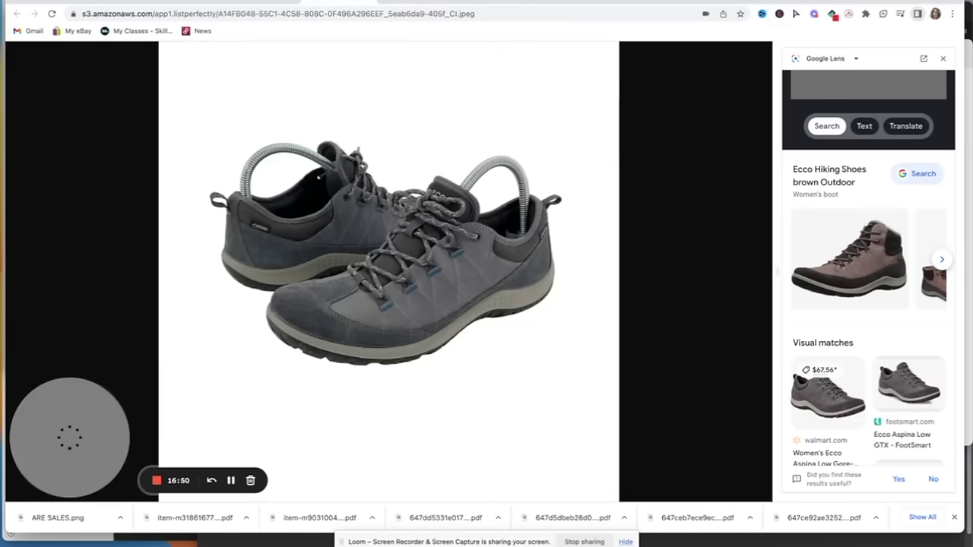
key("ctrl+shift+Tab")
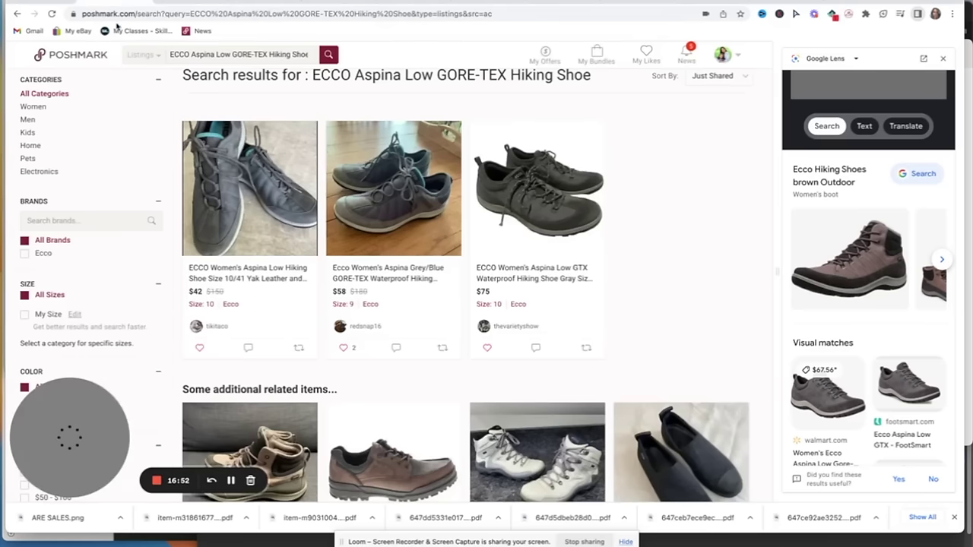
Open the ECCO Women's Aspina Low Hiking Shoe Size 10/41 listing on Poshmark and read its price and description.
left_click(242, 209)
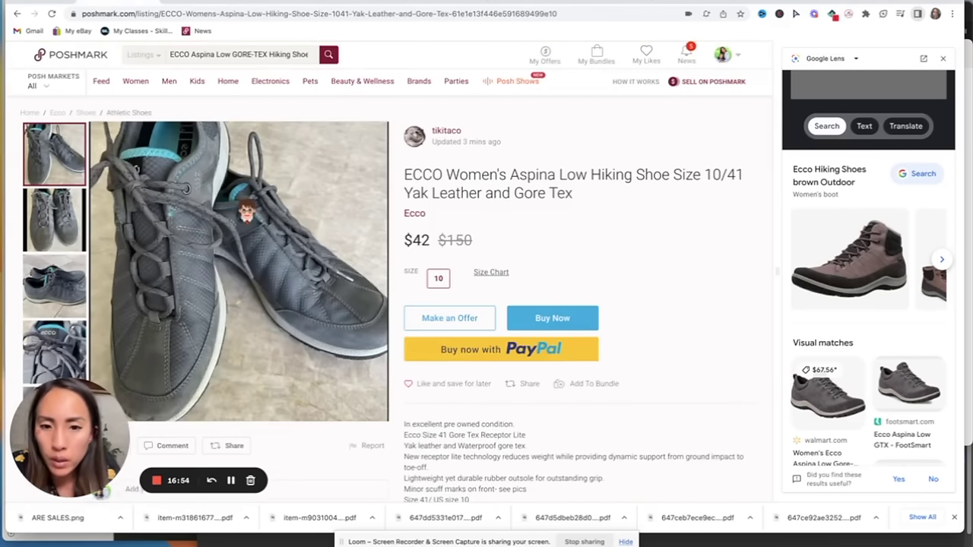
scroll(247, 210, "down", 1)
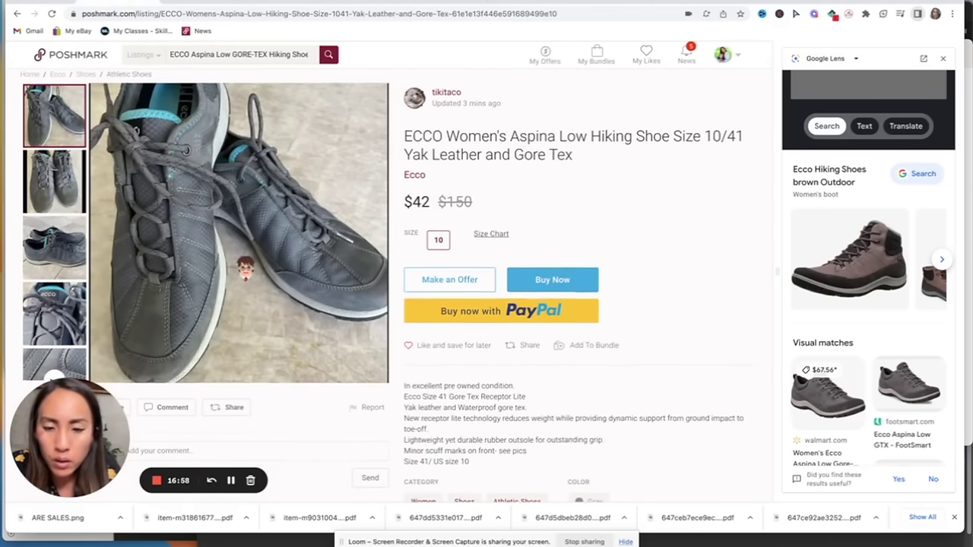
scroll(245, 268, "down", 1)
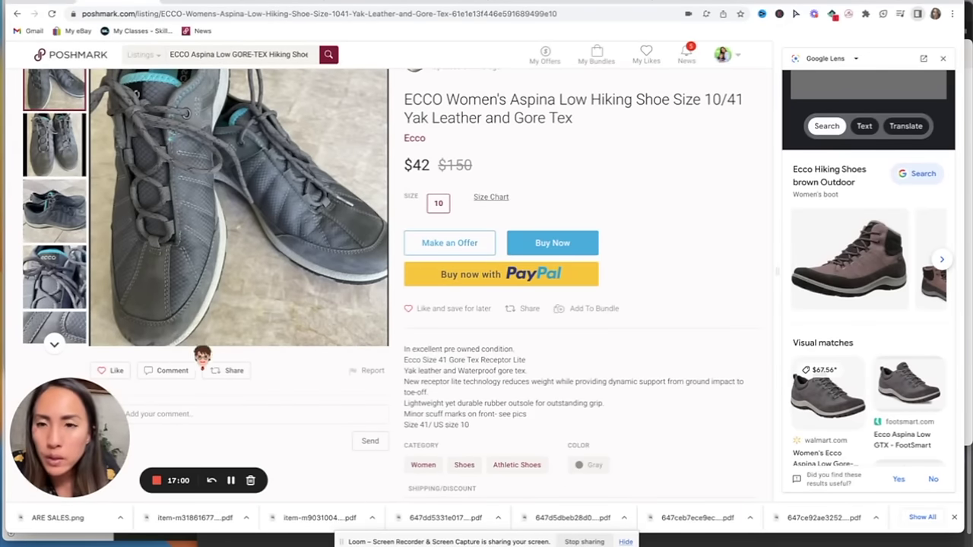
scroll(238, 266, "up", 2)
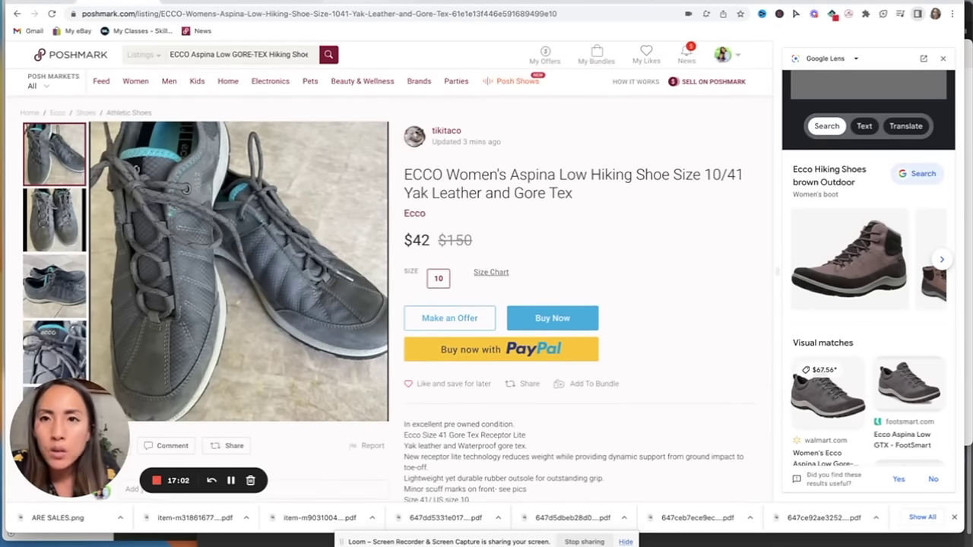
Return to the Poshmark results for ECCO Aspina Low GORE-TEX Hiking Shoe and filter them to Sold Items.
mouse_move(228, 81)
scroll(609, 321, "down", 1)
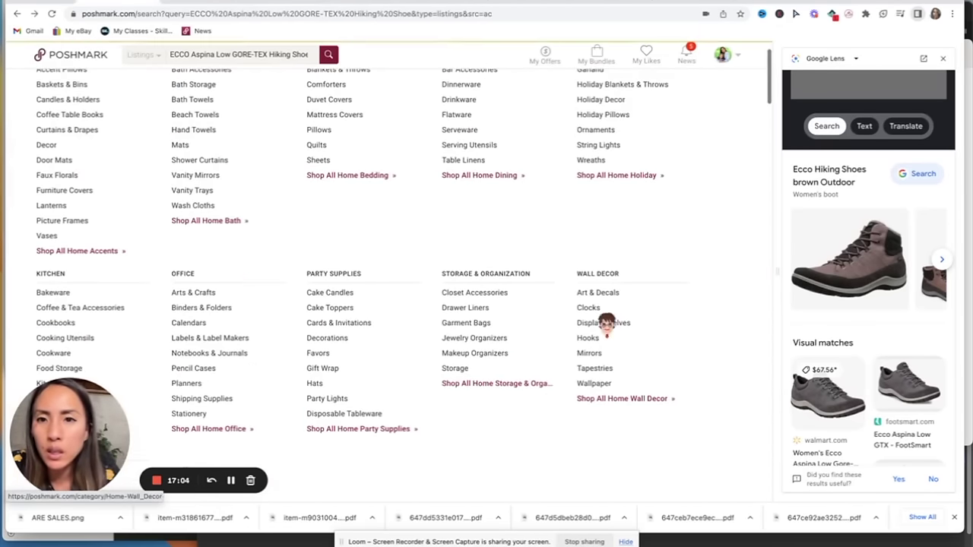
left_click(17, 15)
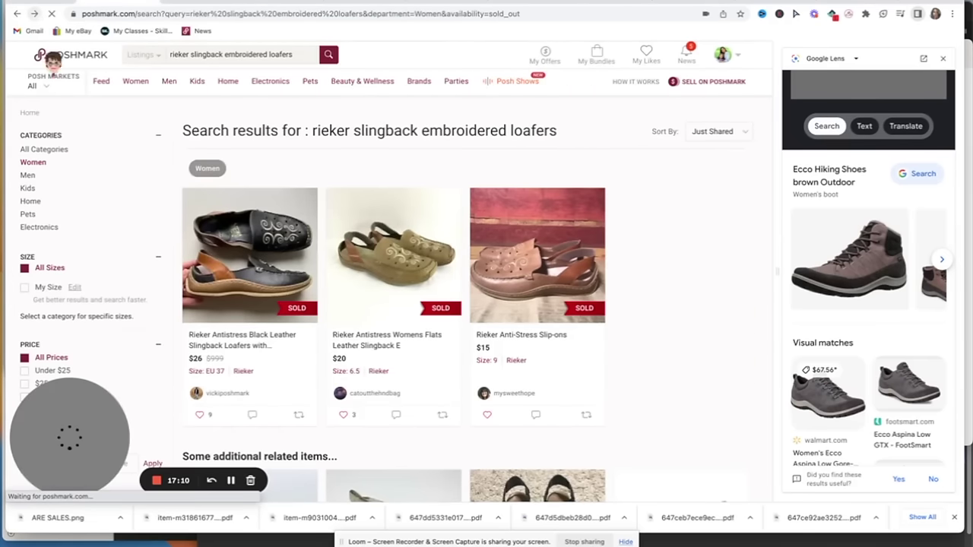
scroll(135, 209, "down", 10)
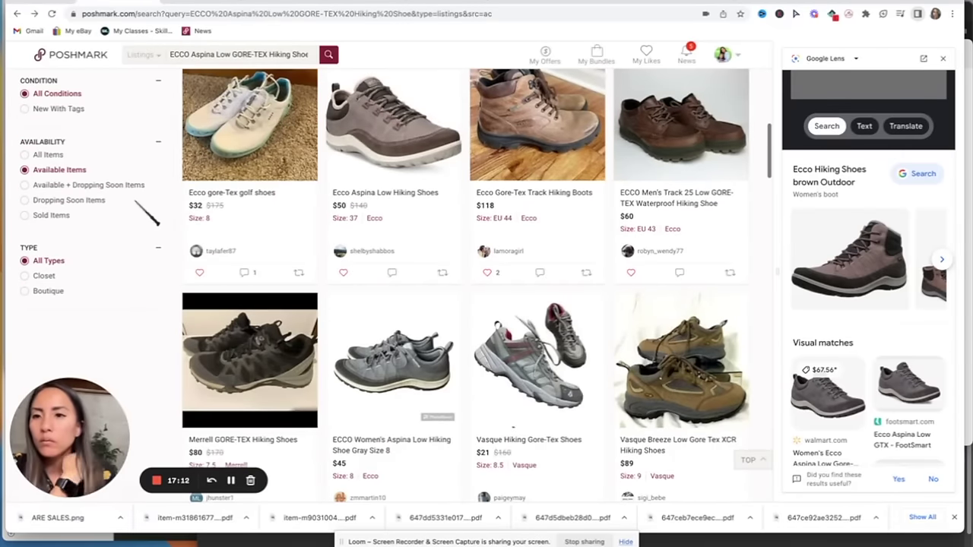
left_click(50, 216)
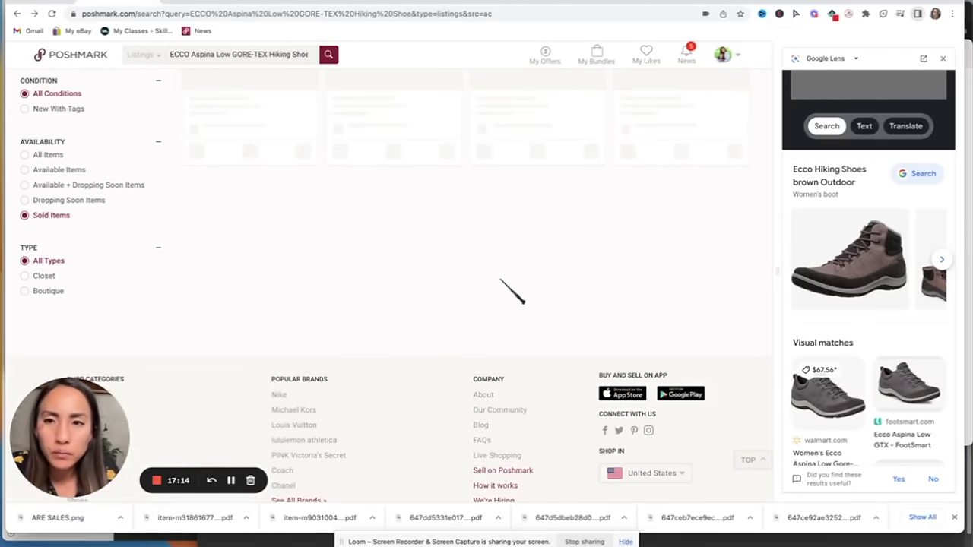
Review the sold Ecco Aspina listings and the additional related items for comparable shoes and their selling prices.
scroll(499, 292, "down", 1)
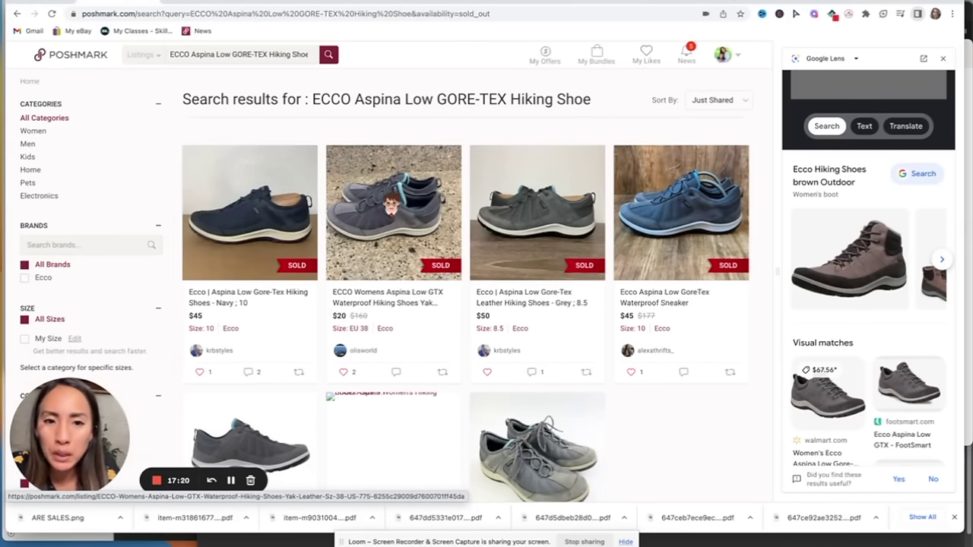
scroll(553, 215, "down", 3)
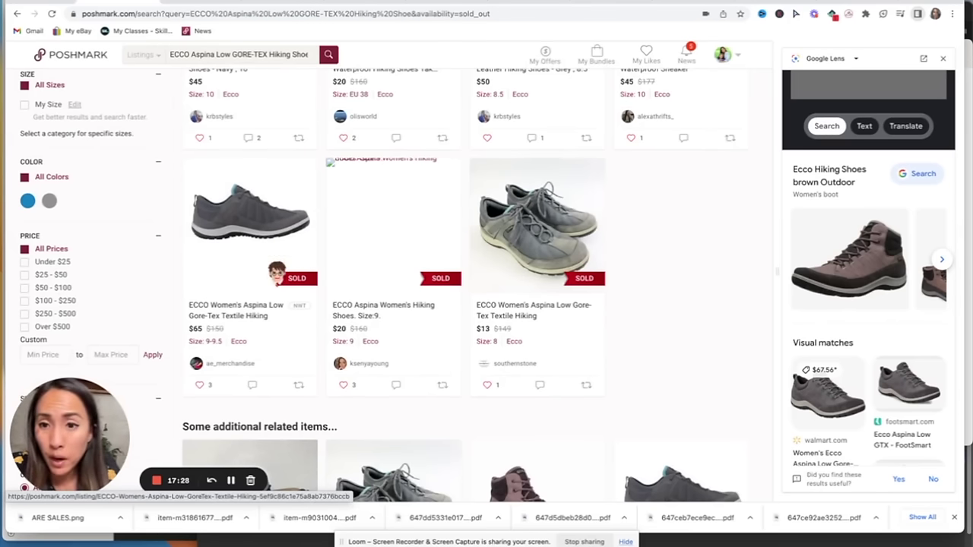
scroll(282, 269, "down", 2)
scroll(285, 274, "up", 3)
scroll(277, 272, "down", 3)
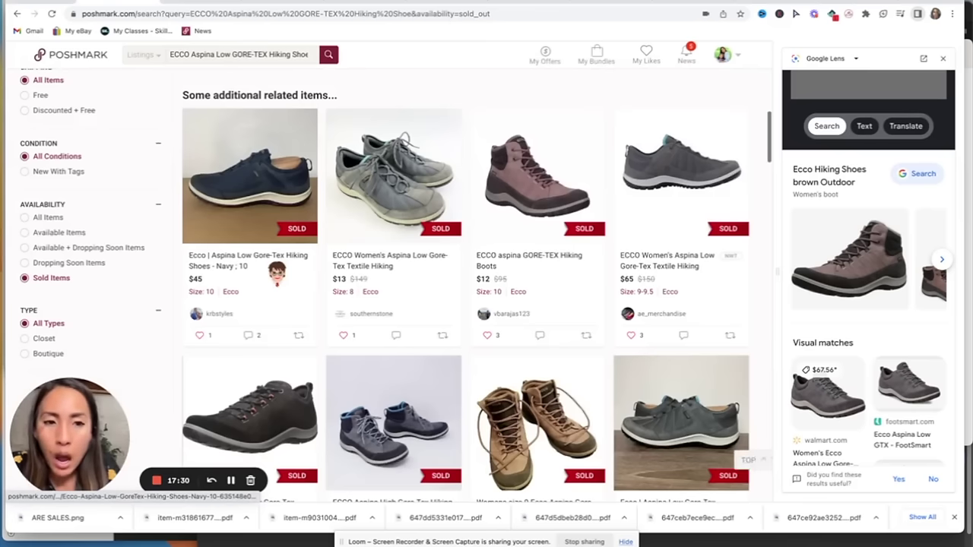
scroll(277, 273, "down", 3)
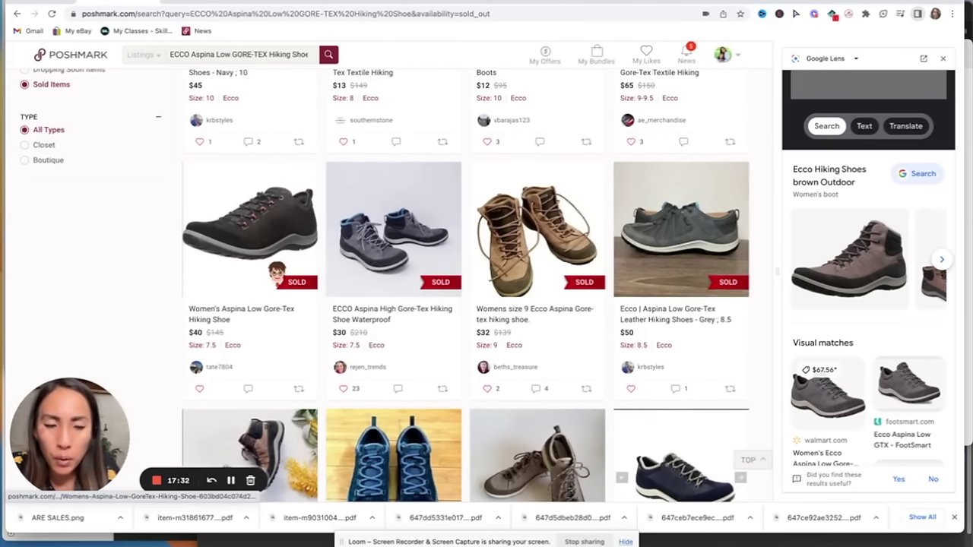
scroll(688, 270, "up", 8)
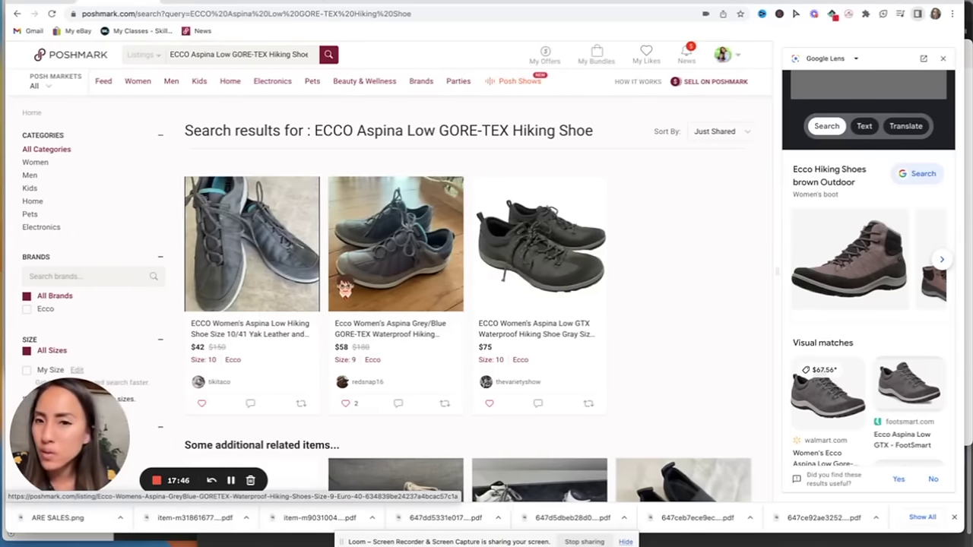
Recheck the available Ecco Aspina listings on Poshmark, and look through the account's news feed.
left_click(15, 14)
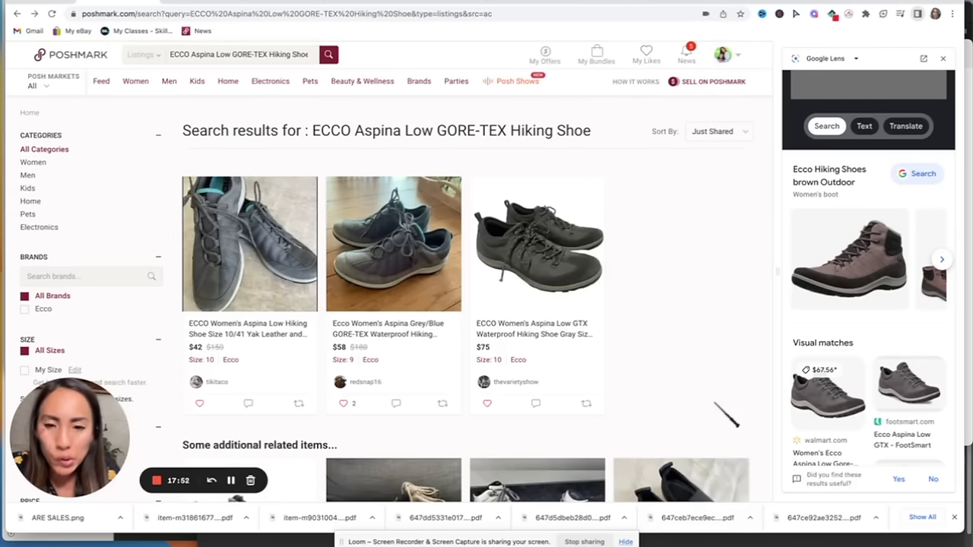
scroll(726, 414, "down", 3)
scroll(713, 412, "up", 3)
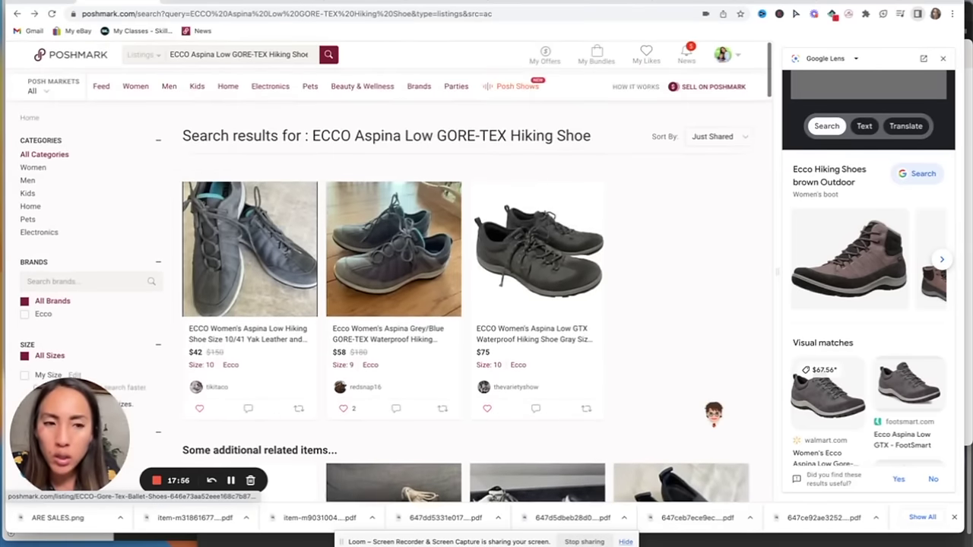
left_click(689, 57)
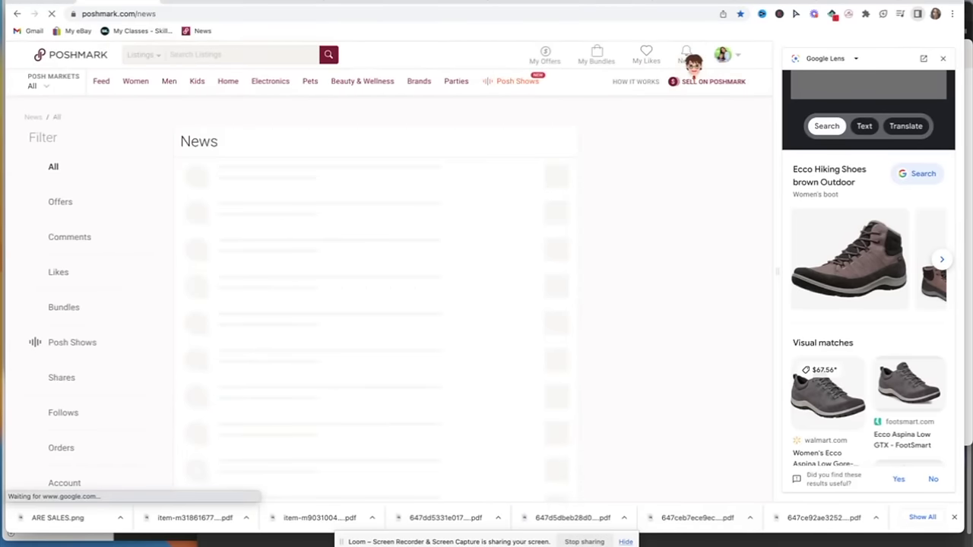
scroll(685, 239, "down", 5)
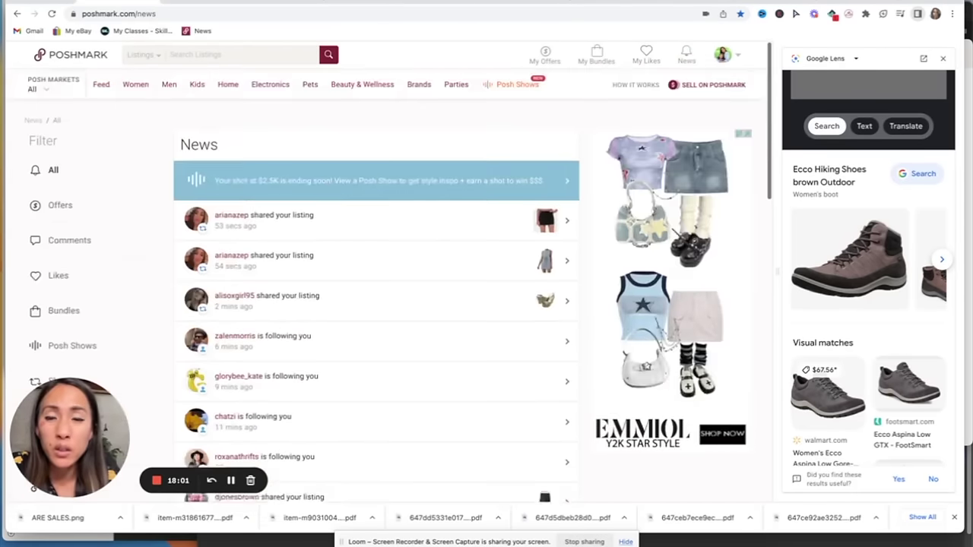
Leave the size label photo, Walmart and eBay pages and return to the sneakers' listing form in List Perfectly.
left_click(450, 3)
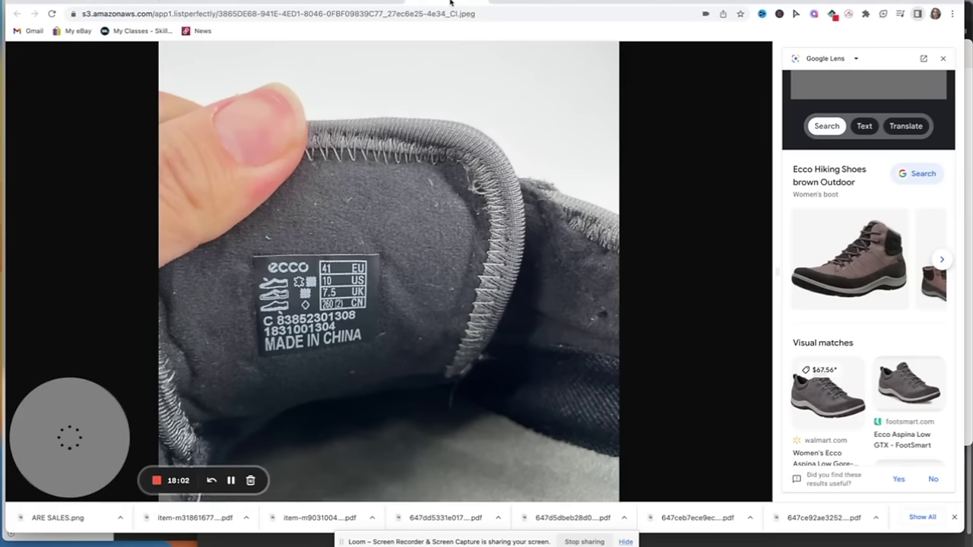
left_click(474, 2)
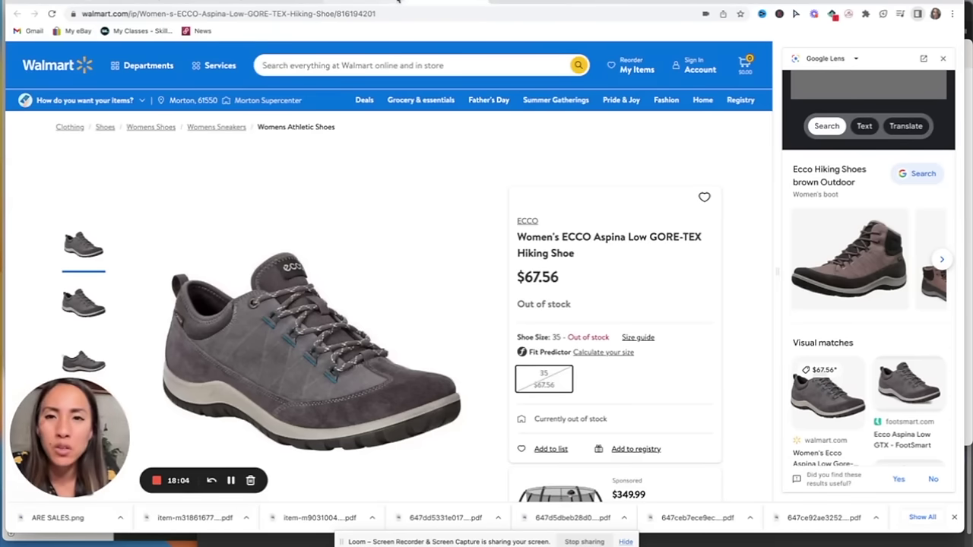
left_click(342, 3)
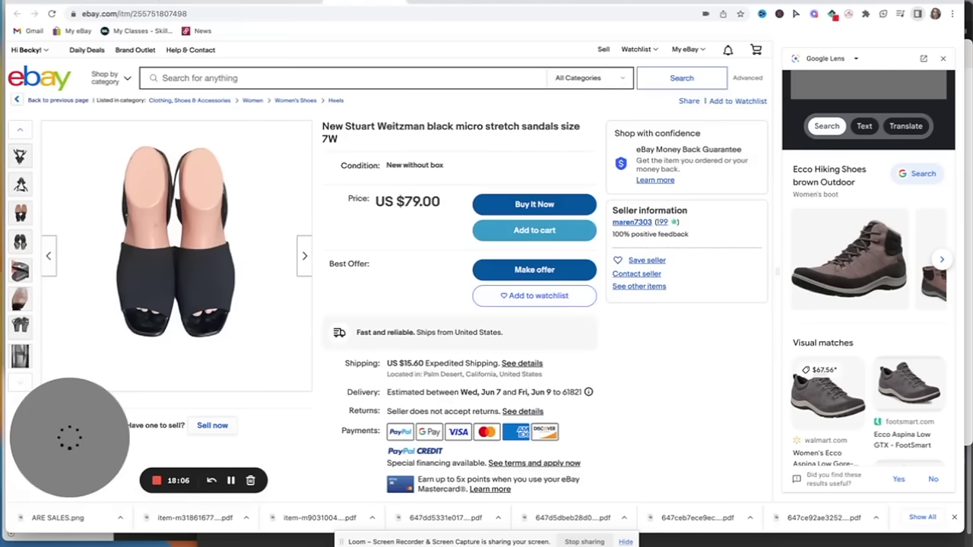
left_click(285, 2)
scroll(341, 253, "down", 3)
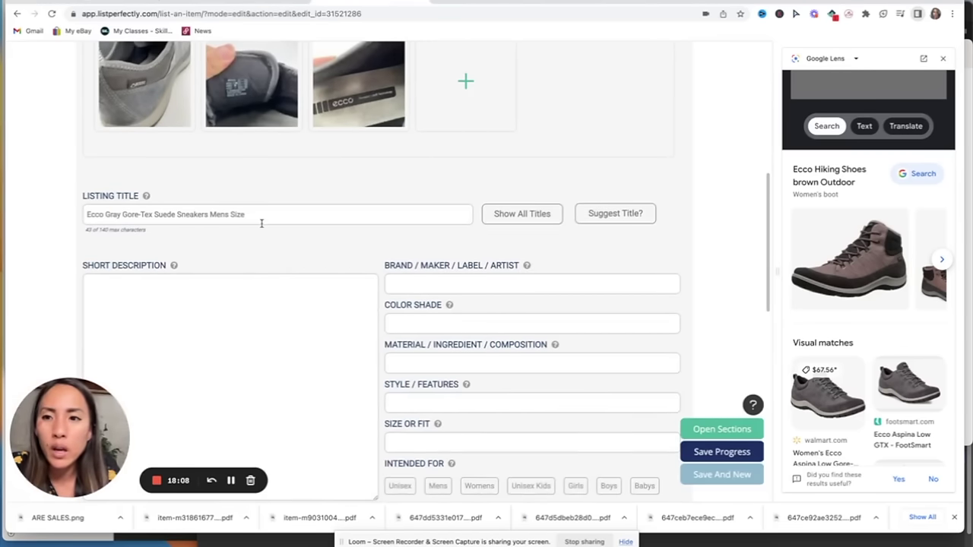
Replace the listing title with "ECCO Aspina Low GORE-TEX Hiking Shoes Womens Size 10 Gray".
left_click_drag(261, 219, 171, 208)
left_click_drag(126, 215, 115, 215)
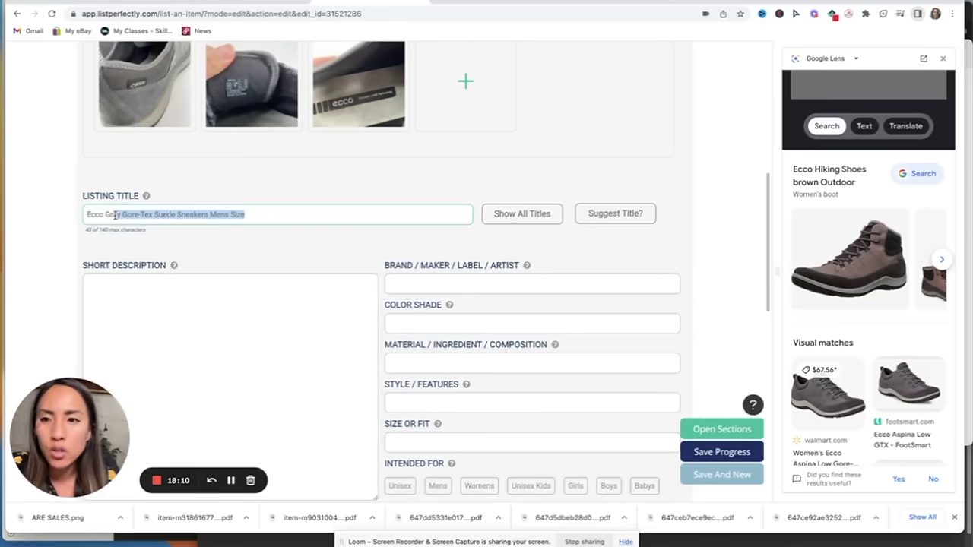
type("ECCO Aspina Low GORE-TEX Hiking Shoe")
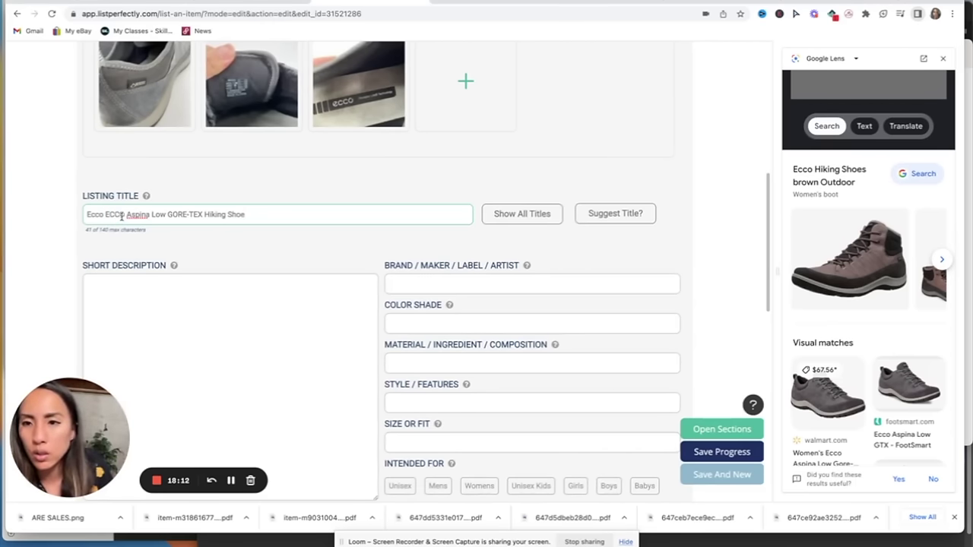
left_click_drag(105, 213, 43, 223)
key("BackSpace")
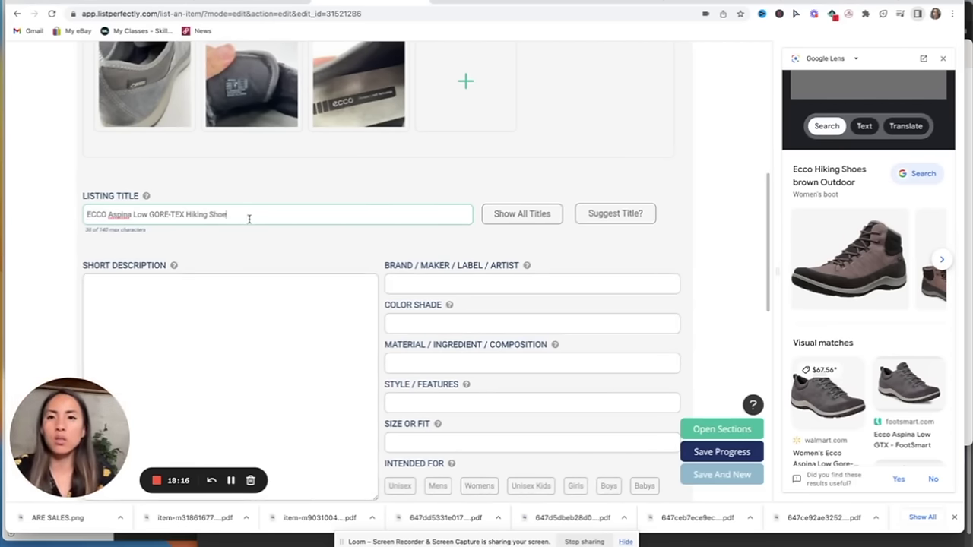
type("Womens Size 10 Gray")
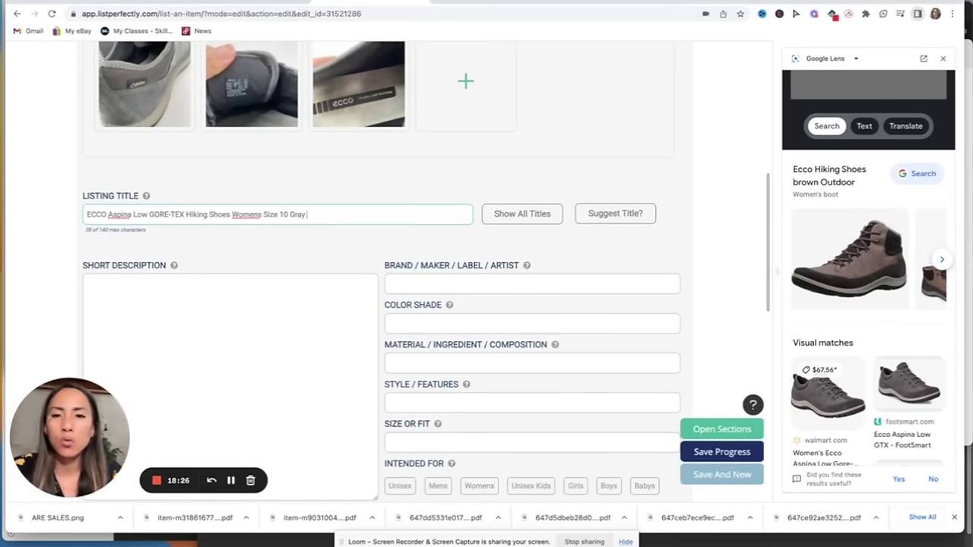
Look over the listing photos, inspect the insole photo at full size and return to the listing form.
scroll(426, 274, "up", 2)
scroll(312, 220, "down", 2)
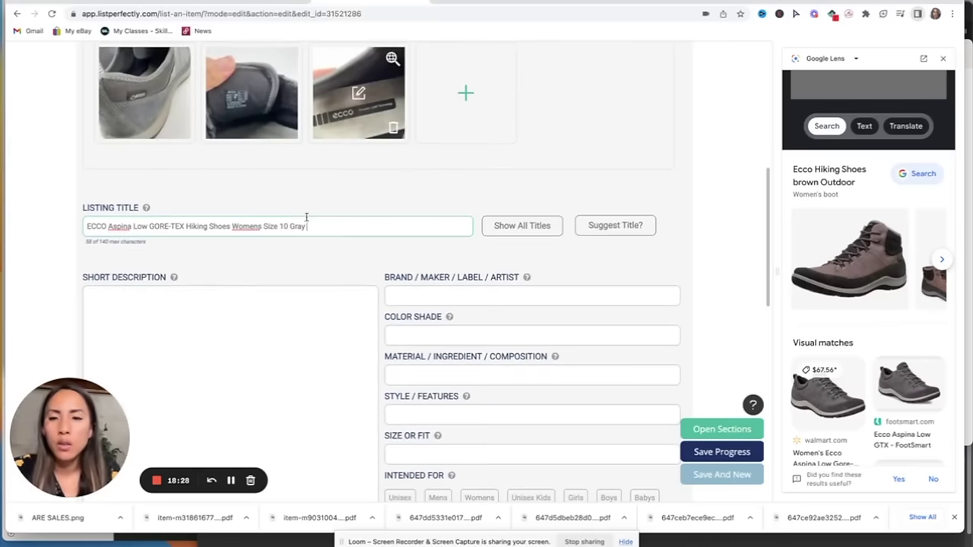
scroll(396, 229, "up", 2)
scroll(405, 229, "up", 1)
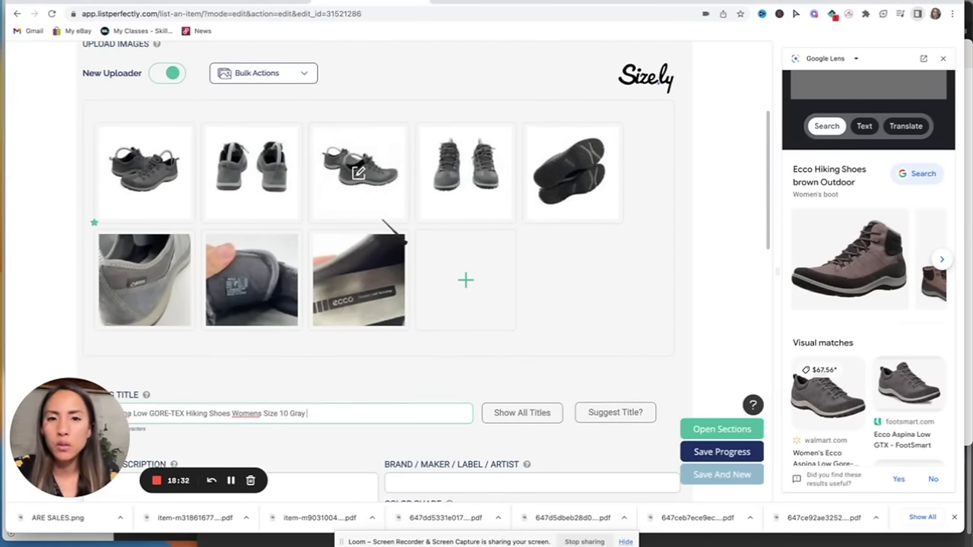
left_click(393, 246)
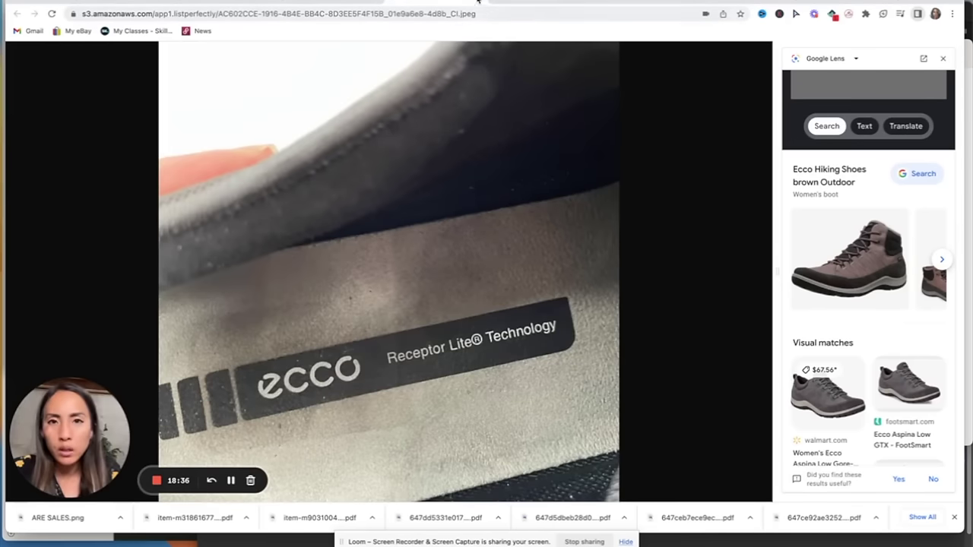
key("alt+Left")
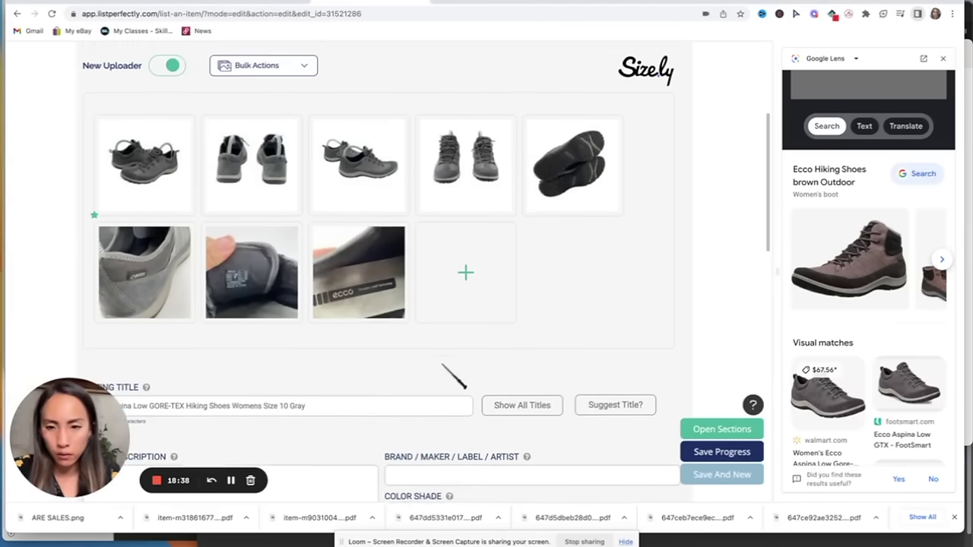
Append "Yak Leather Outdoor" to the end of the listing title.
scroll(396, 350, "down", 3)
left_click(347, 278)
type("Yak Leat")
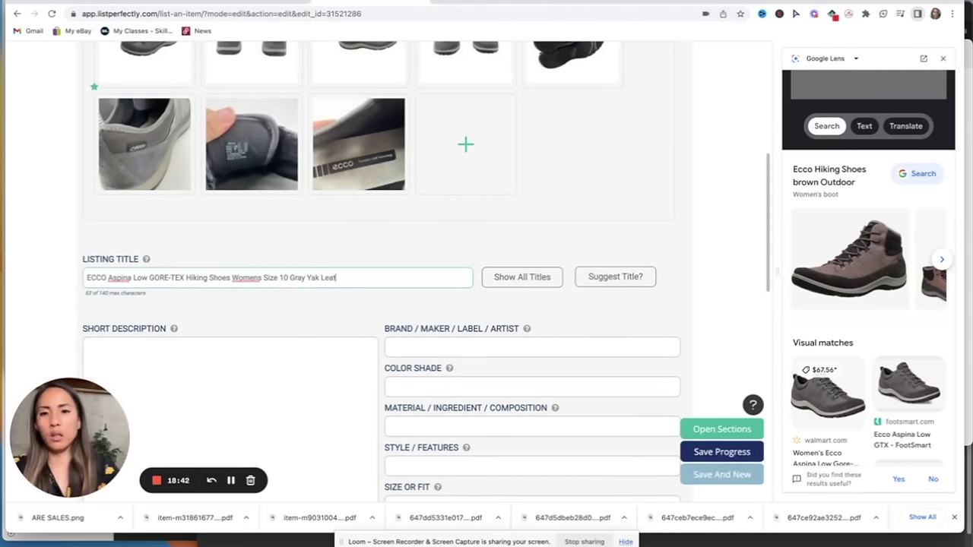
type("her Outdoor")
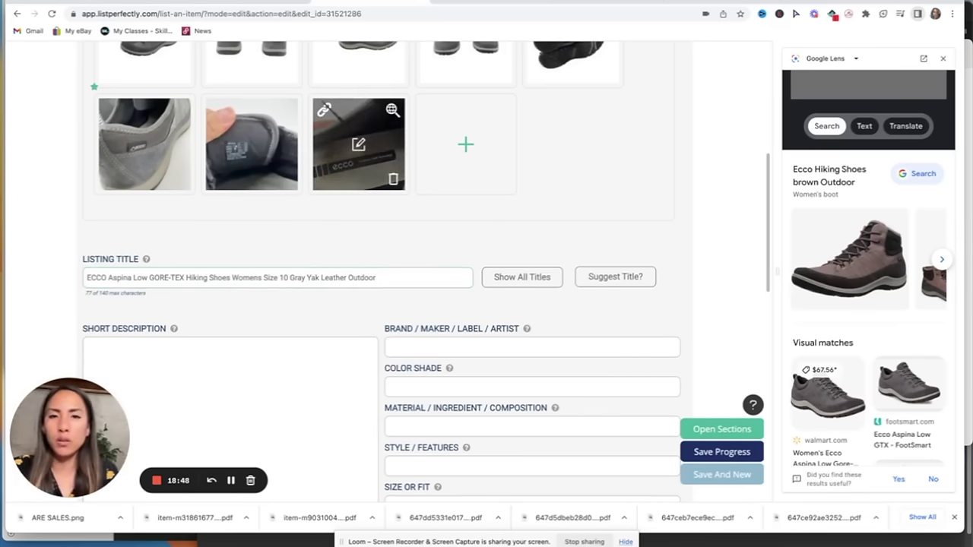
Read the wording on the full-size insole photo and enter "Receptor Lite Technology" as the short description.
left_click(328, 112)
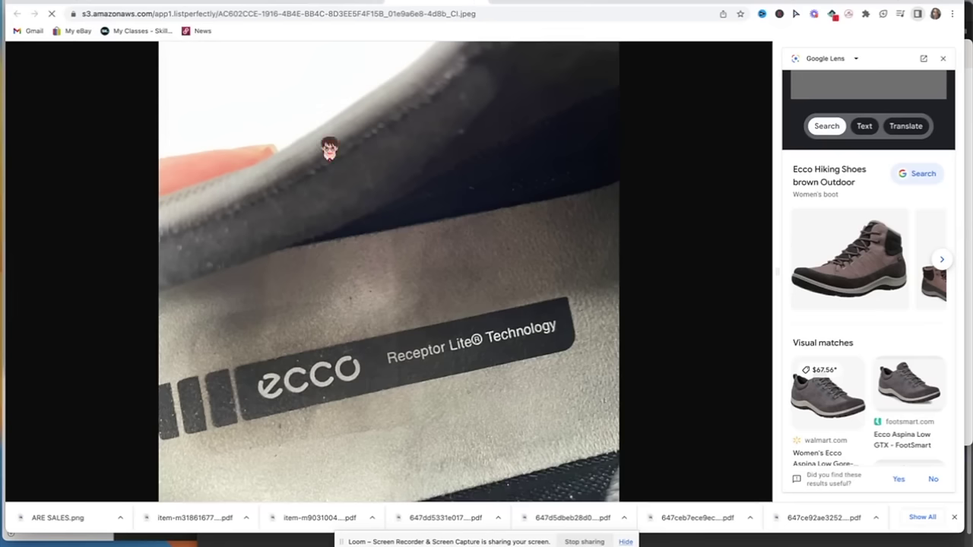
left_click(481, 2)
left_click(276, 348)
type("Receptor")
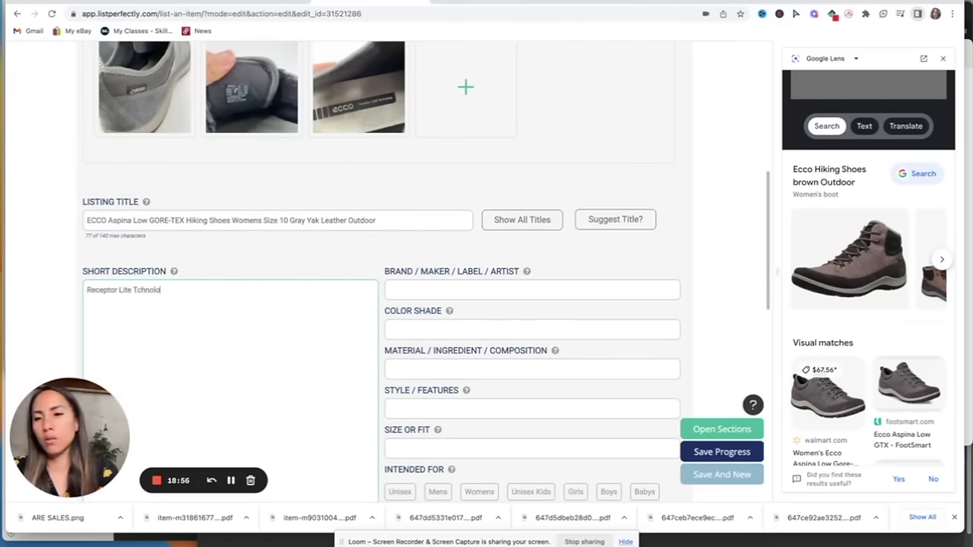
type(" Lite Technolog")
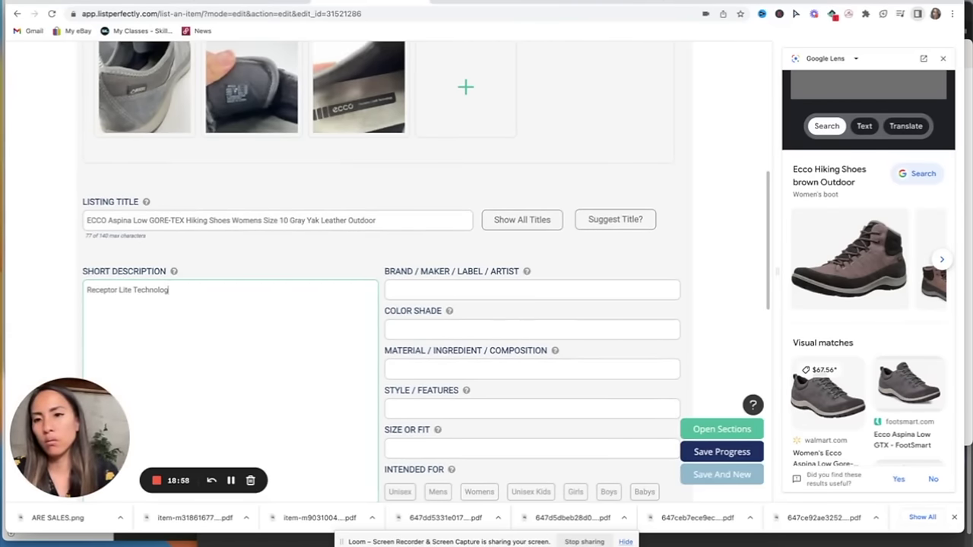
Start the short description with "These Ecco Aspina low Gore-Tex hiking shoes are perfect for your next outdoor" ahead of the existing technology wording.
left_click(88, 290)
key("Delete")
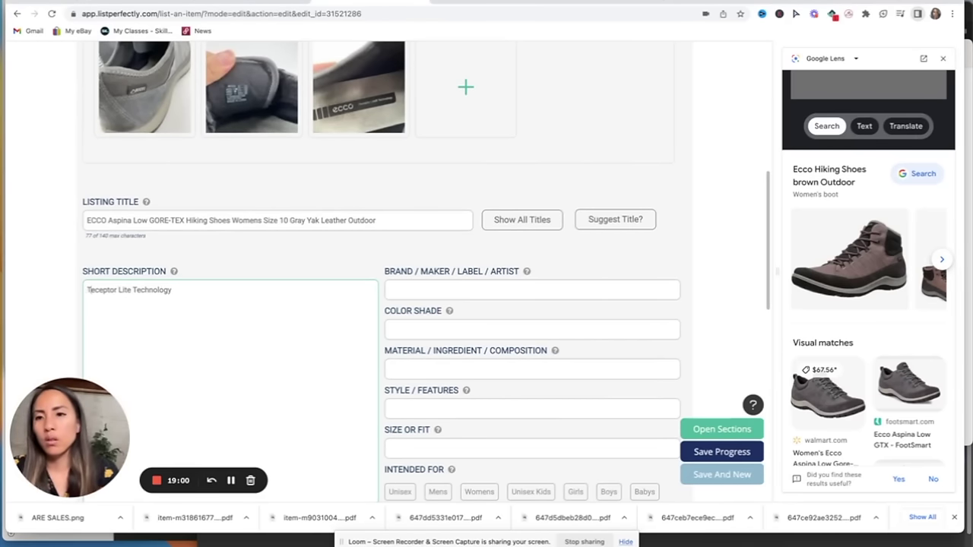
type("These Ecco ")
type("Aspina low ")
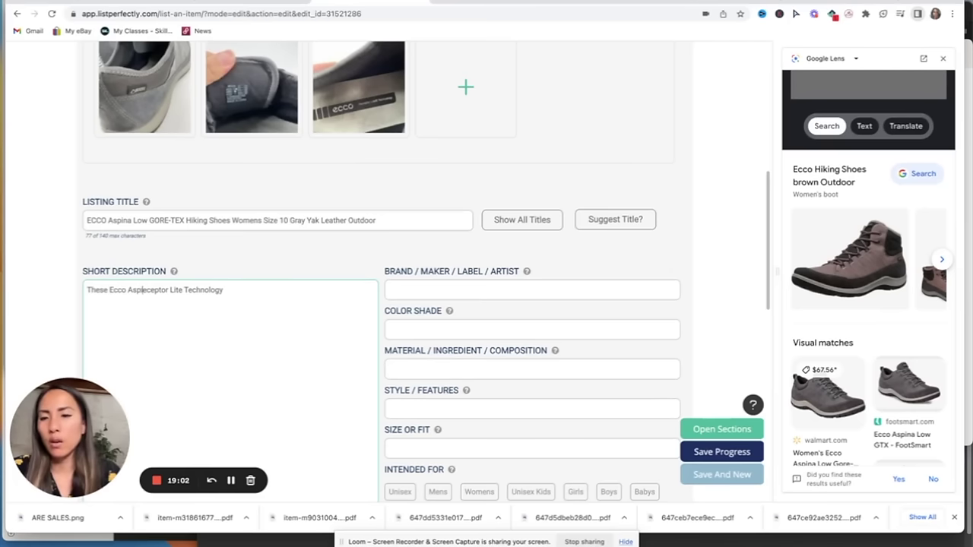
type("Gore-Tex h")
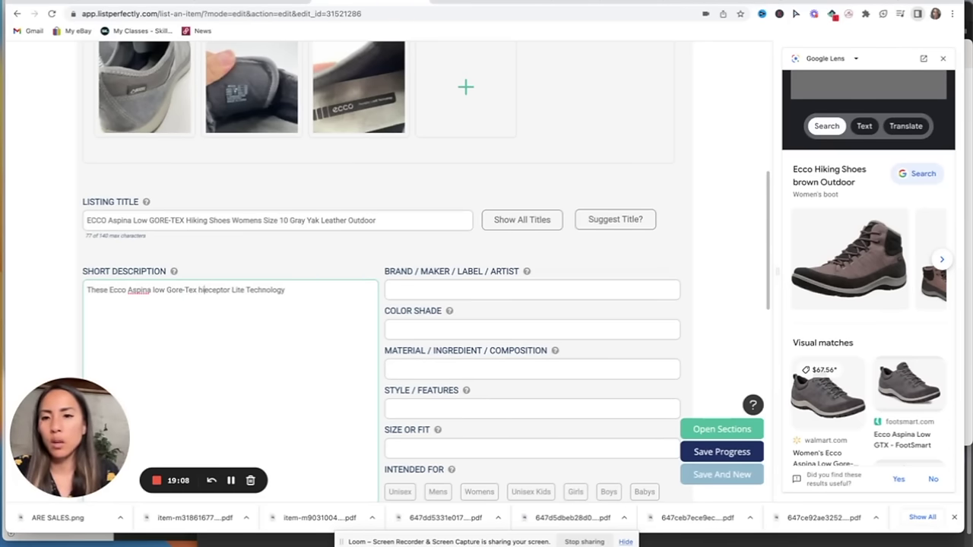
type("iking shoes are pe")
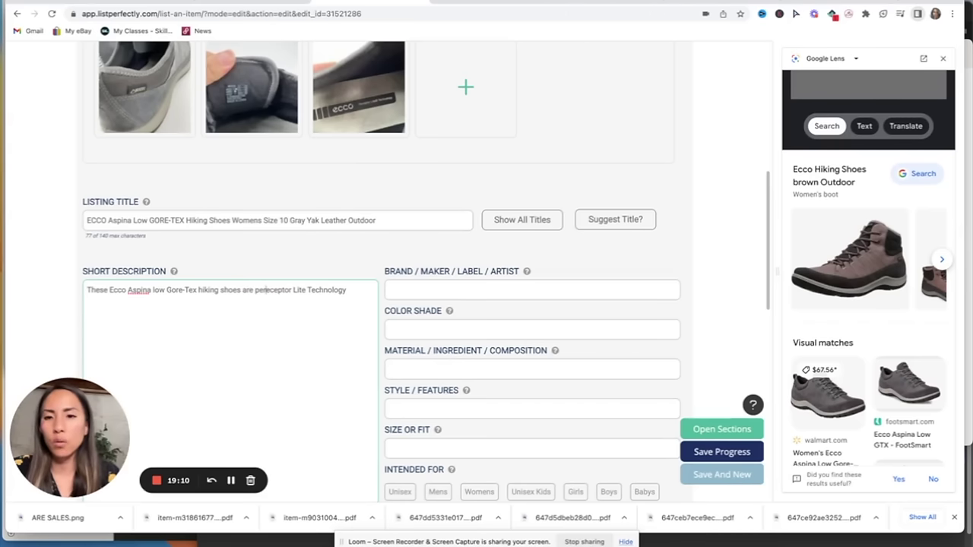
type("rfect for your next outdoor")
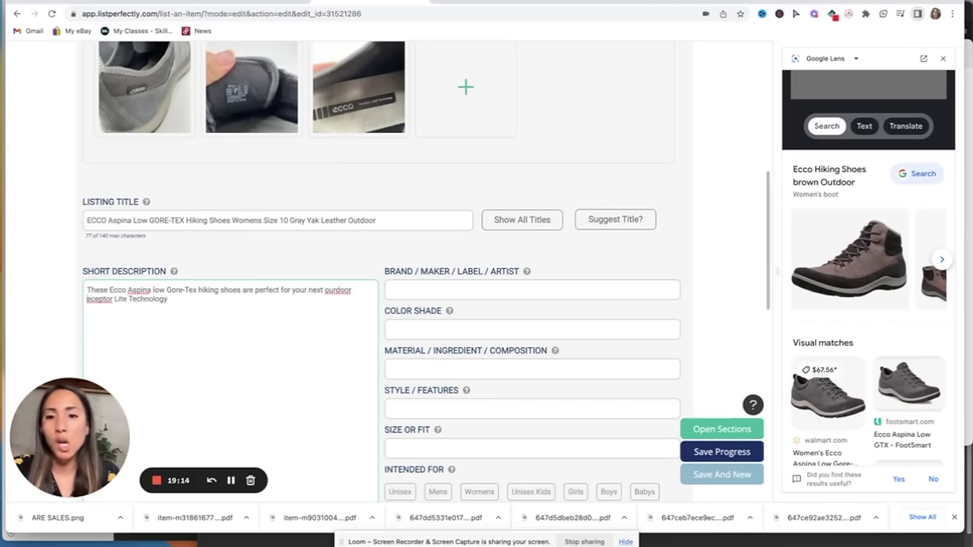
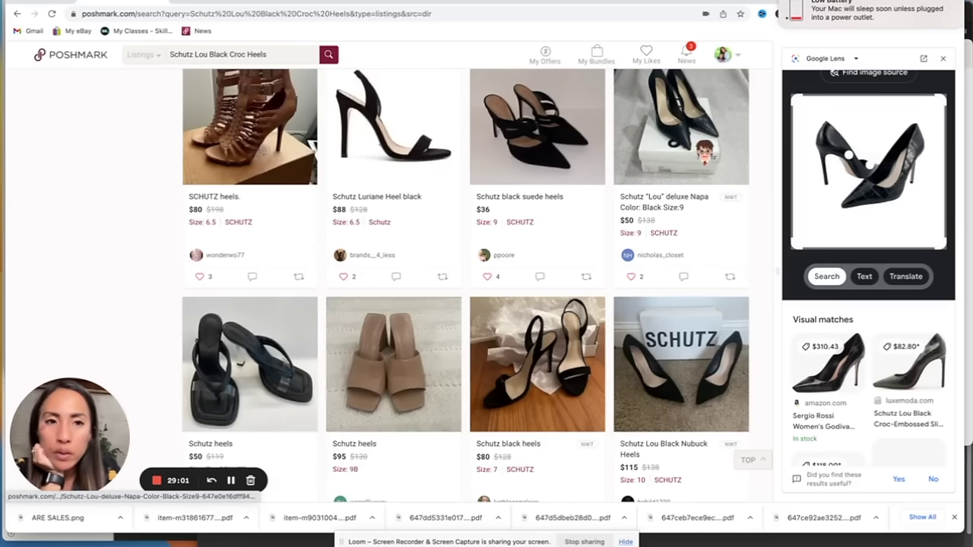
Check comparable Poshmark listings for the black Schutz Lou heels, opening the deluxe Napa and the Black Nubuck pairs.
left_click(661, 137)
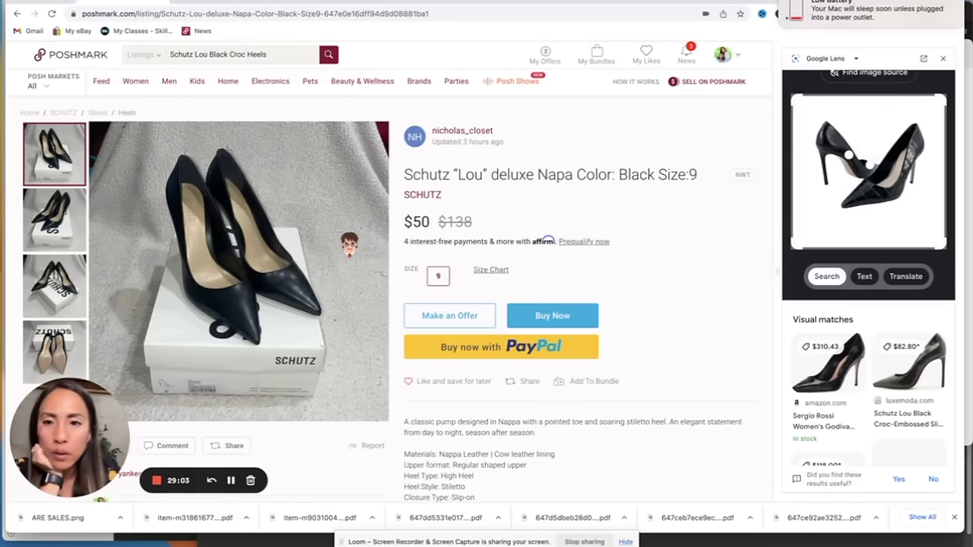
scroll(291, 304, "left", 5)
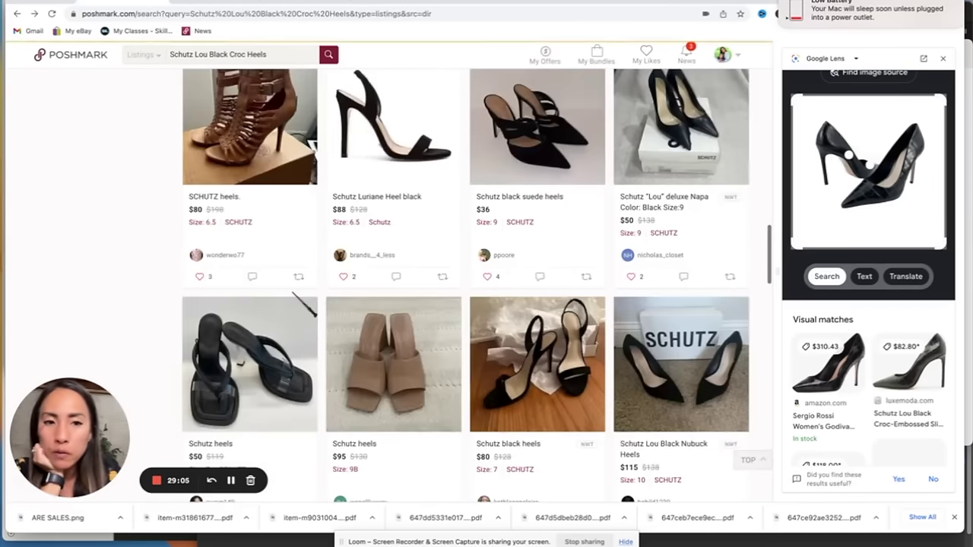
scroll(628, 307, "down", 5)
scroll(627, 308, "up", 3)
left_click(682, 276)
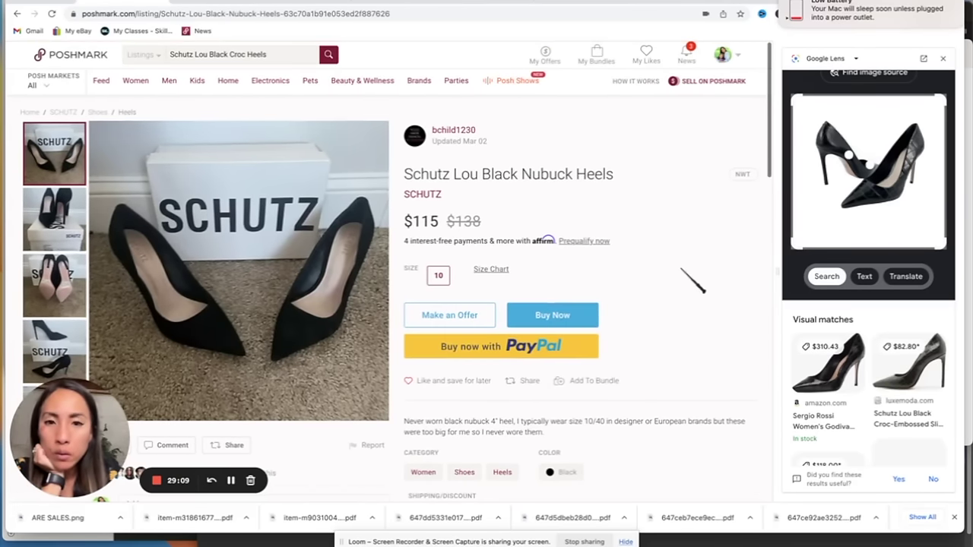
scroll(693, 281, "left", 5)
scroll(680, 280, "down", 5)
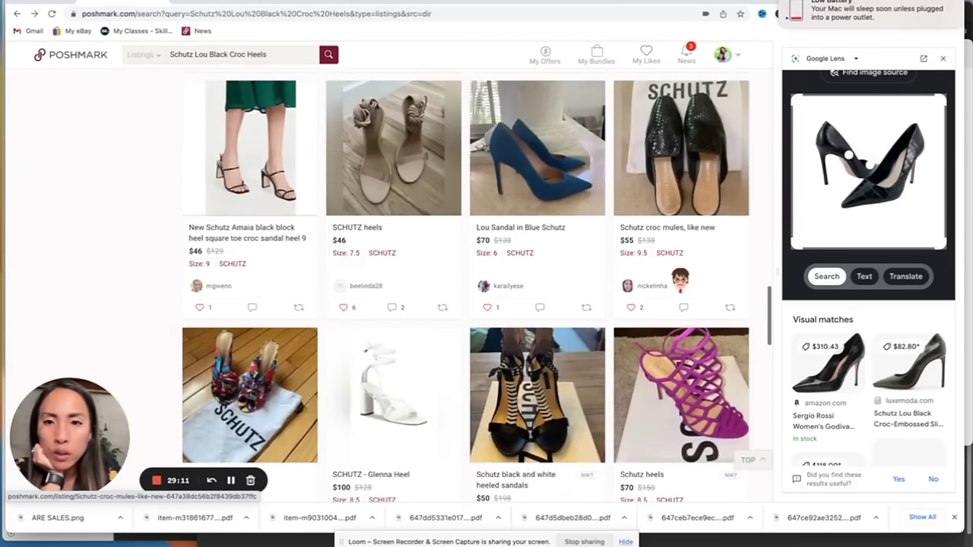
scroll(681, 280, "up", 10)
scroll(681, 277, "up", 5)
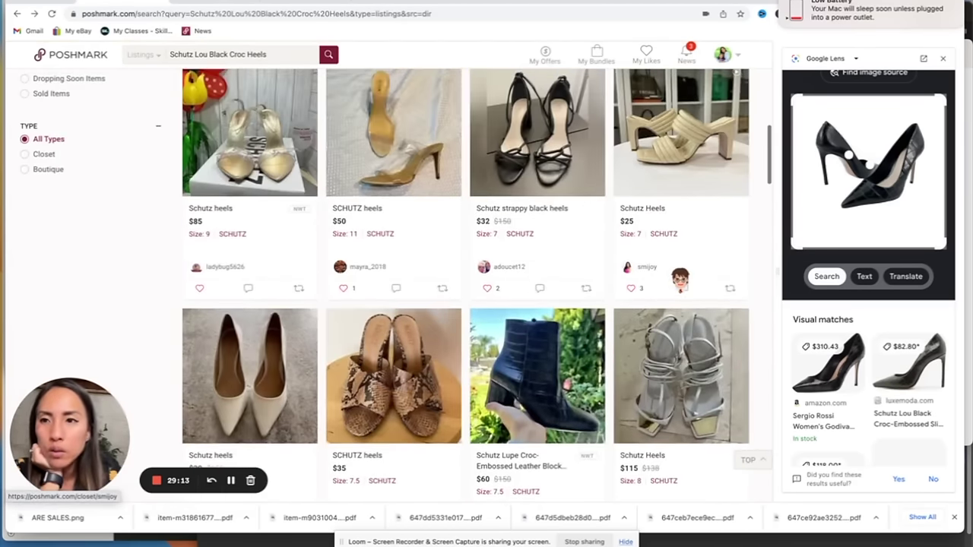
Filter the Schutz Lou Black Croc Heels search to sold items and review the sold prices of similar pairs.
left_click(53, 95)
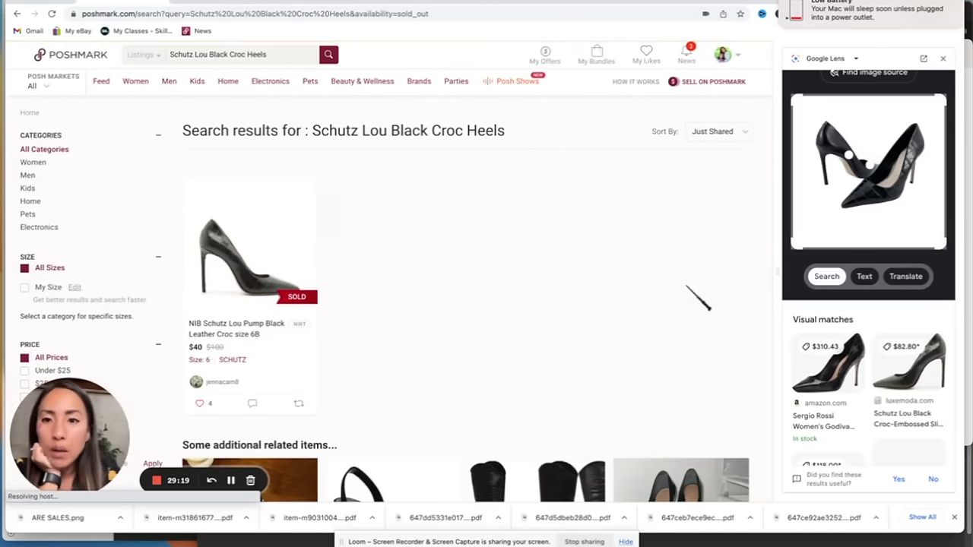
scroll(696, 296, "down", 2)
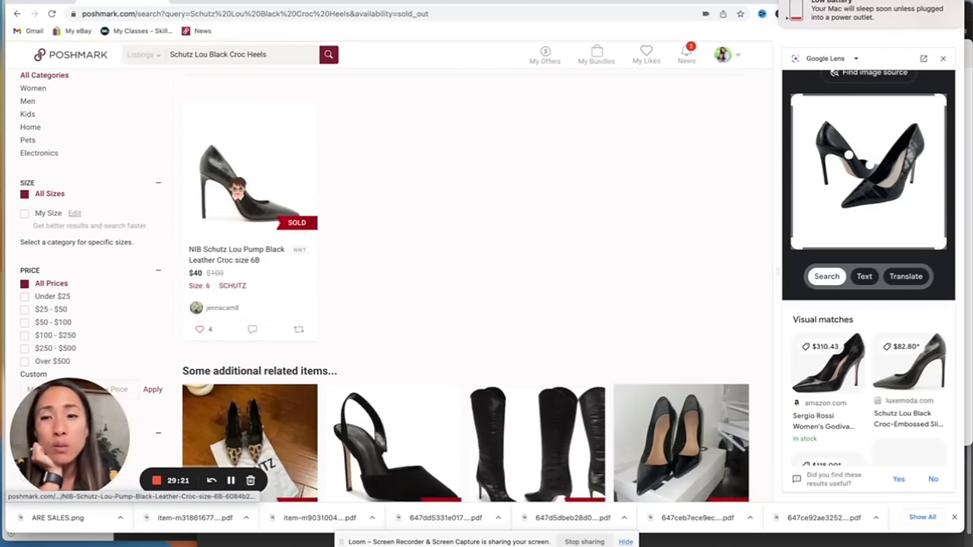
scroll(487, 228, "down", 6)
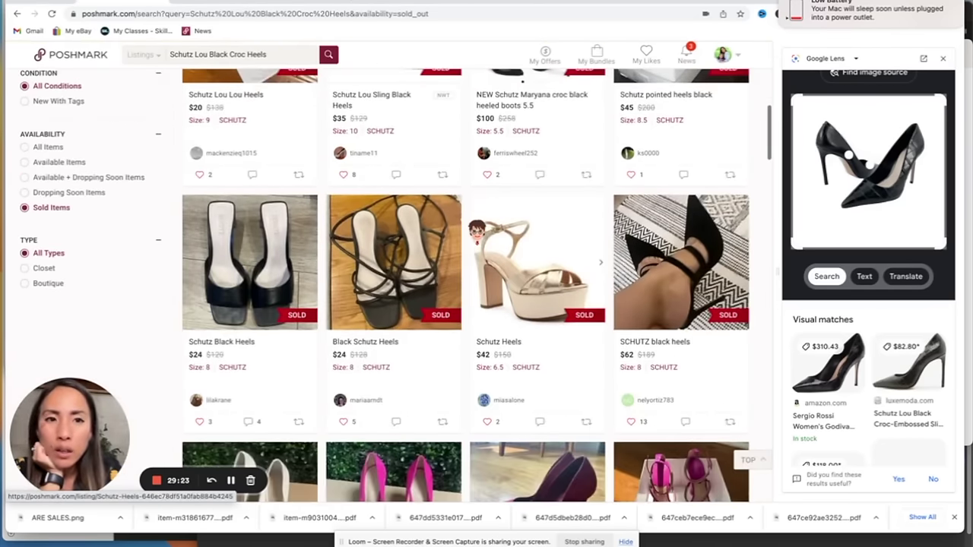
scroll(517, 228, "up", 3)
scroll(646, 213, "down", 5)
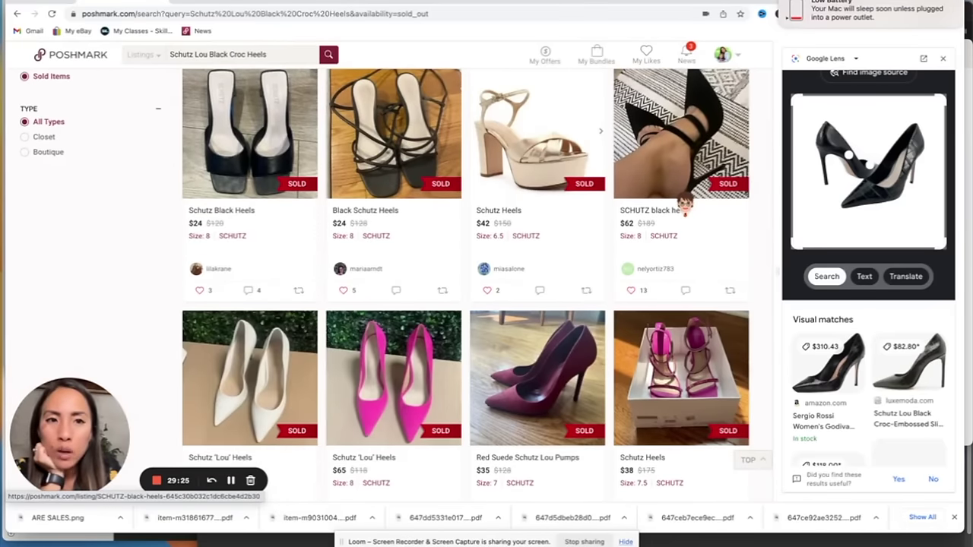
scroll(684, 205, "down", 5)
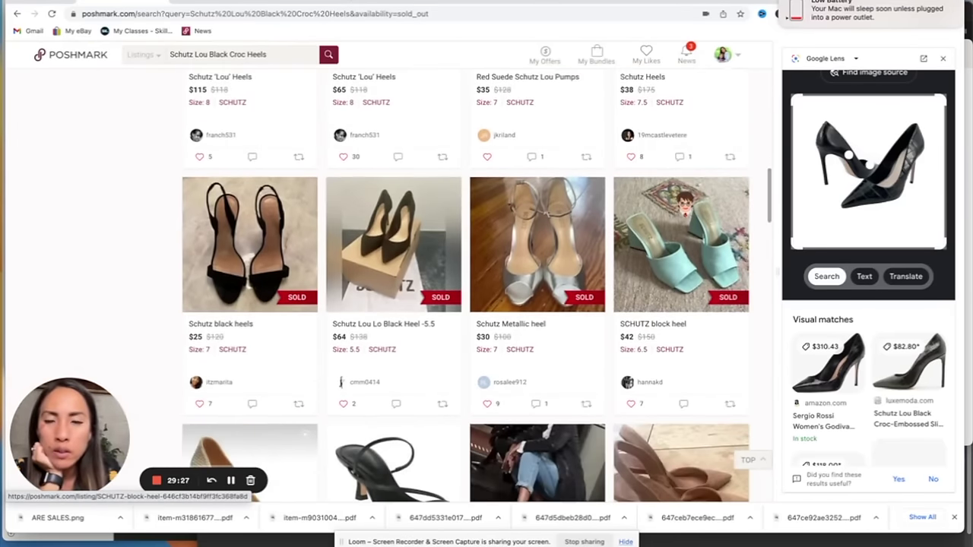
scroll(681, 243, "up", 3)
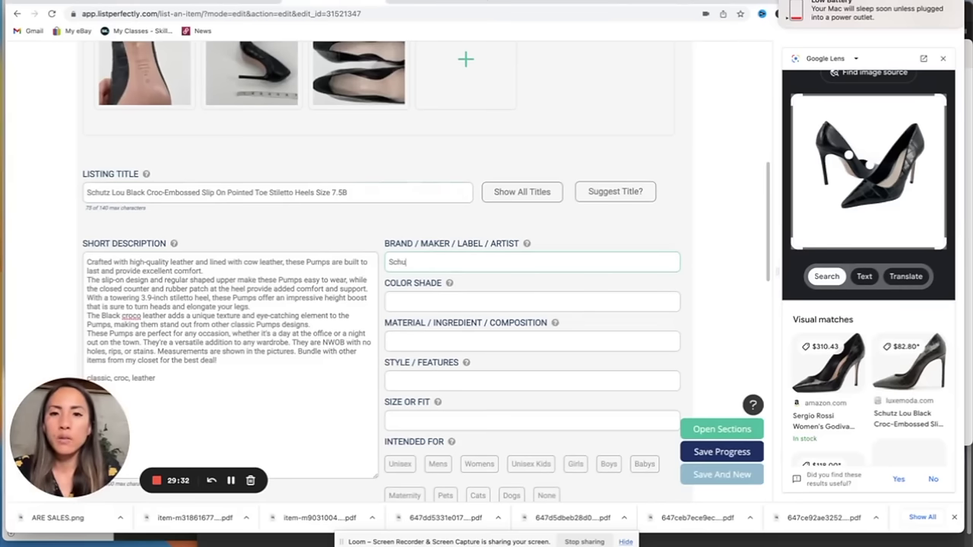
Enter Schutz as the brand, Black as the color, Leather as the material and 7.5 as the size.
type("tz")
key("Tab")
type("Black")
key("Tab")
type("Leather")
key("Tab")
key("Tab")
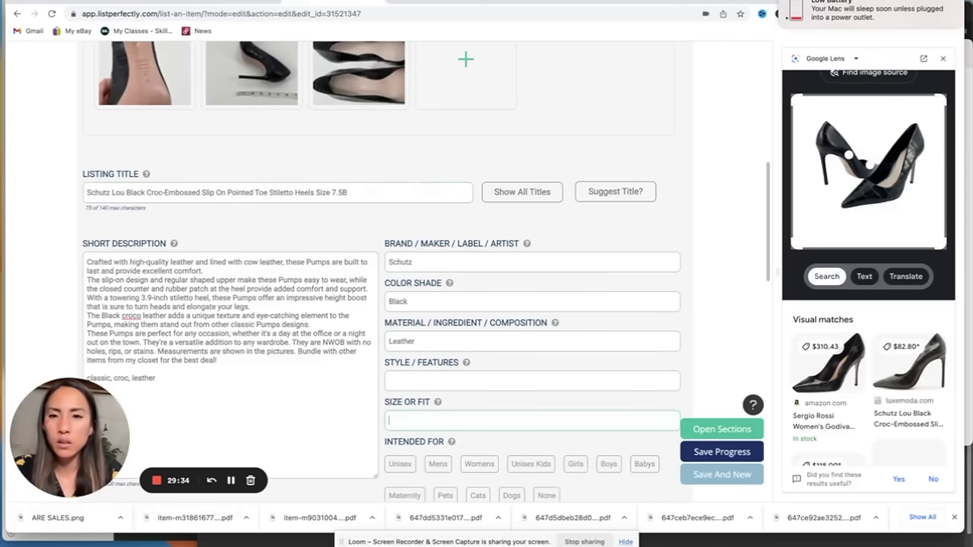
type("7.5")
Mark the heels as intended for Womens and set their condition to New with the NWOB option.
scroll(504, 246, "down", 5)
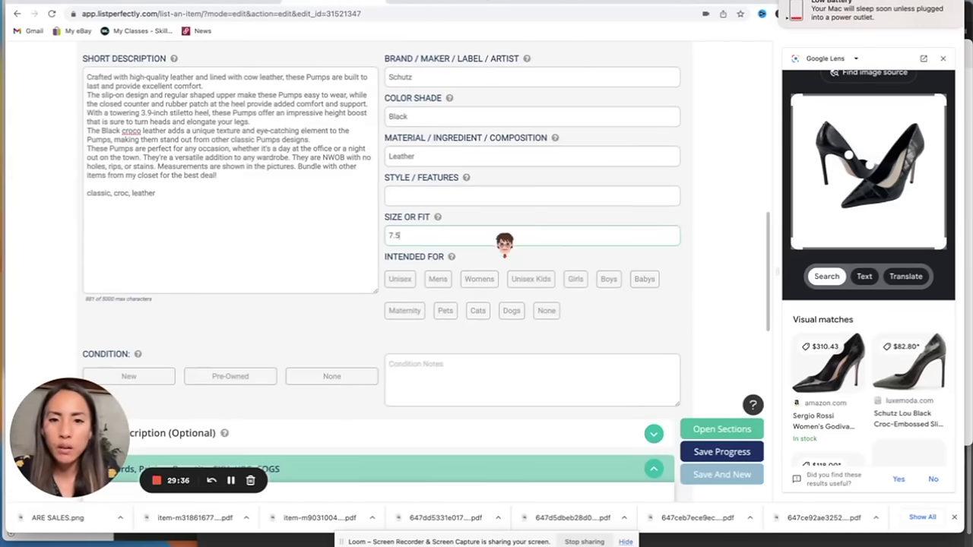
left_click(479, 280)
scroll(478, 289, "down", 3)
left_click(166, 286)
scroll(166, 290, "down", 1)
scroll(228, 286, "down", 1)
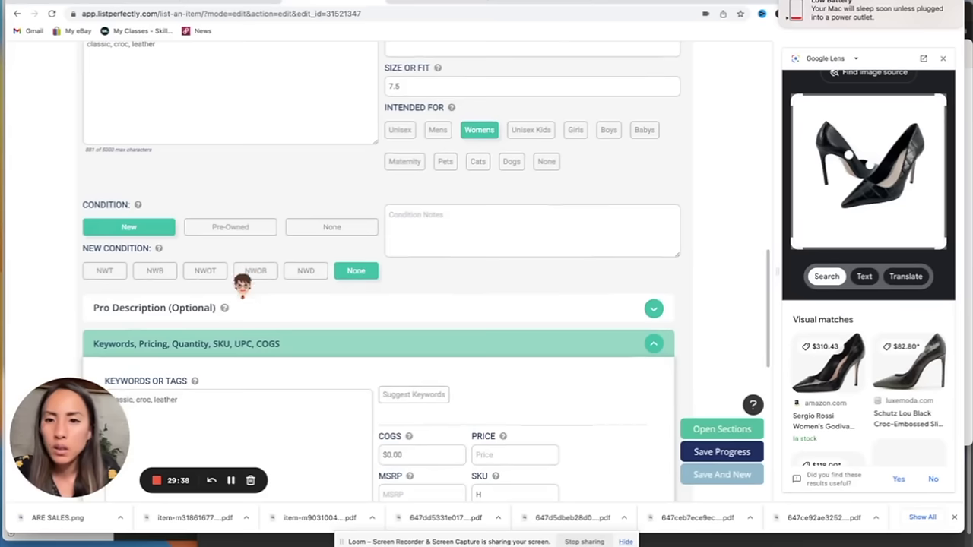
left_click(256, 274)
Expand the Pro Description section and enter Solid as the pattern or texture.
scroll(274, 278, "down", 1)
left_click(285, 278)
scroll(327, 280, "down", 2)
left_click(406, 267)
type("Solid")
key("Tab")
key("Tab")
left_click(426, 265)
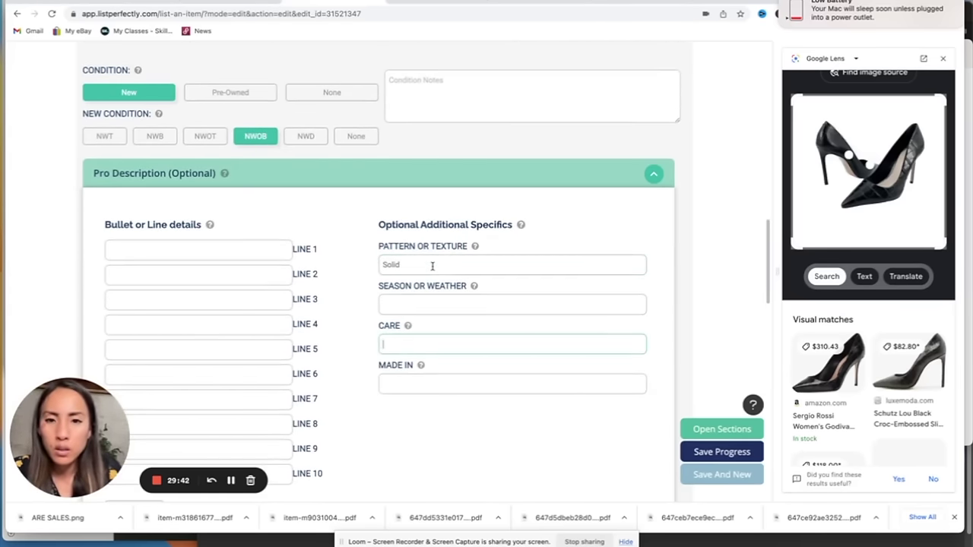
left_click_drag(426, 265, 383, 265)
type("cro")
key("BackSpace")
key("BackSpace")
key("BackSpace")
type("Solid")
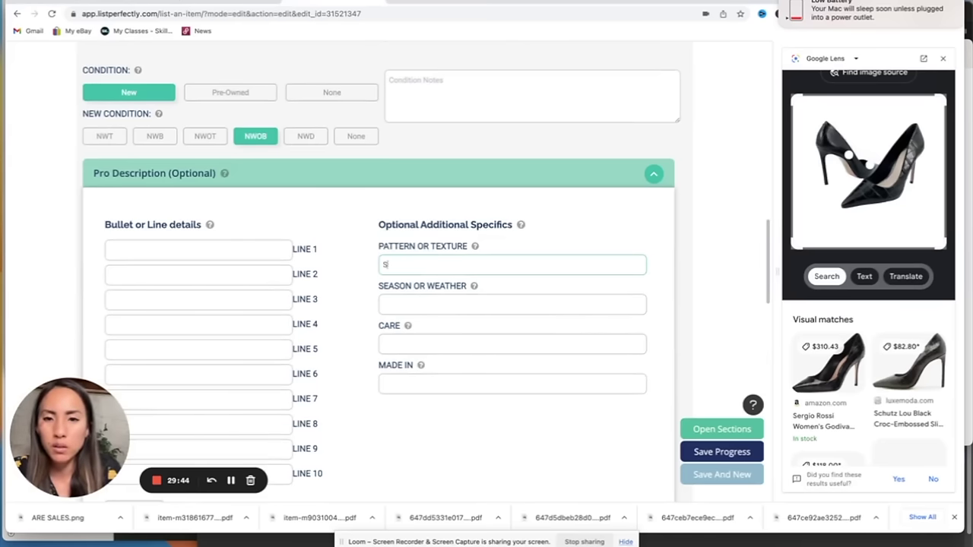
Check the country of origin on the full-size sole photo and enter Brazil as the place of manufacture.
key("Tab")
key("Tab")
key("Tab")
scroll(357, 296, "up", 10)
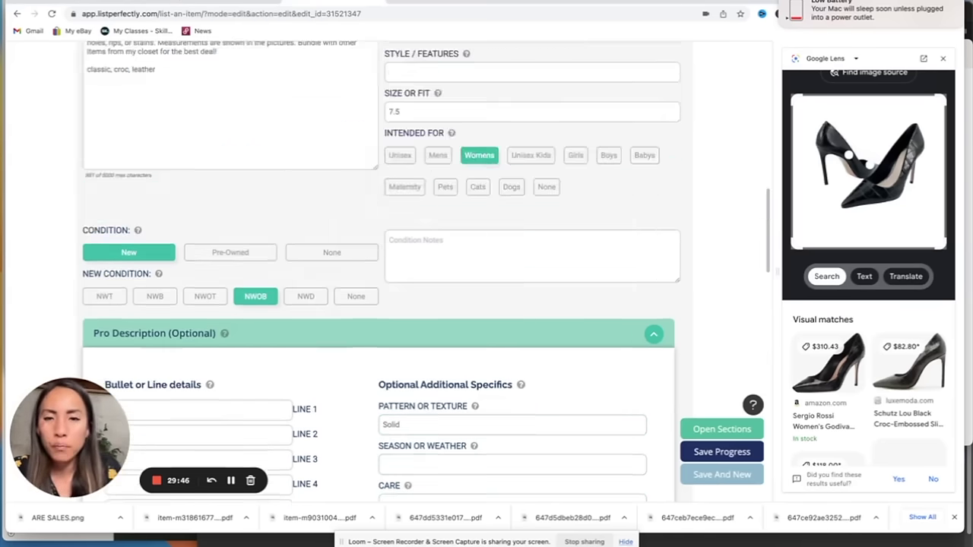
left_click(107, 265)
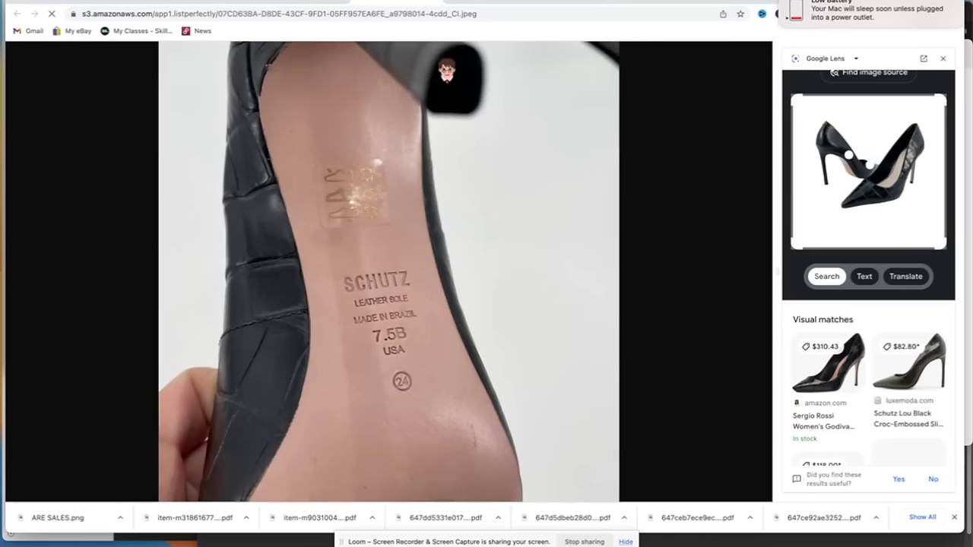
left_click(437, 2)
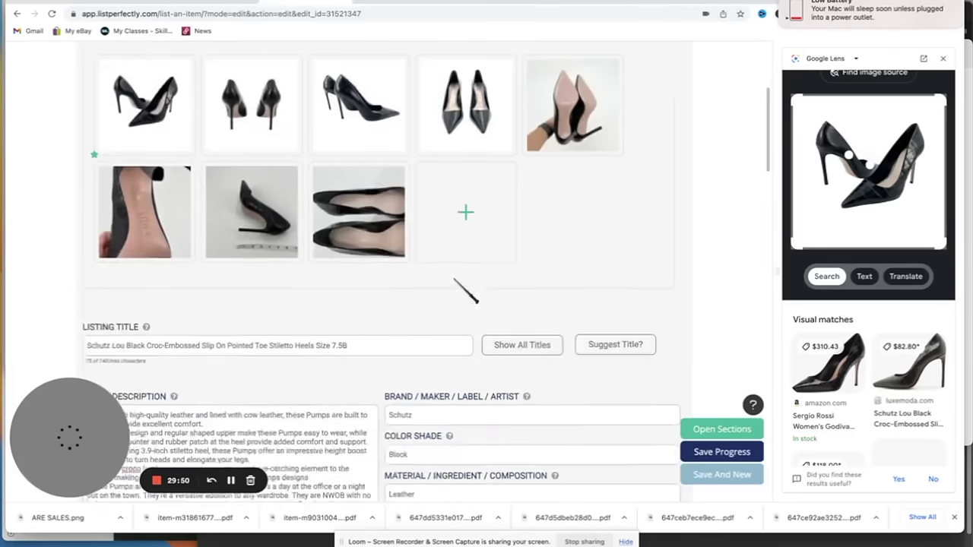
scroll(463, 293, "down", 10)
left_click(420, 189)
type("Brazil")
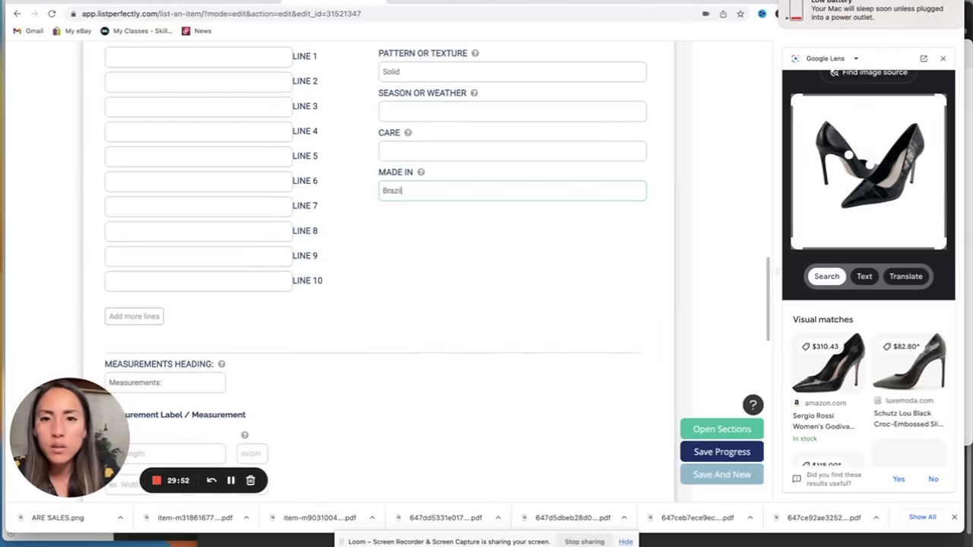
Set the listing price to 50 and expand the shipping and variations details.
scroll(327, 259, "down", 8)
left_click(542, 308)
type("50")
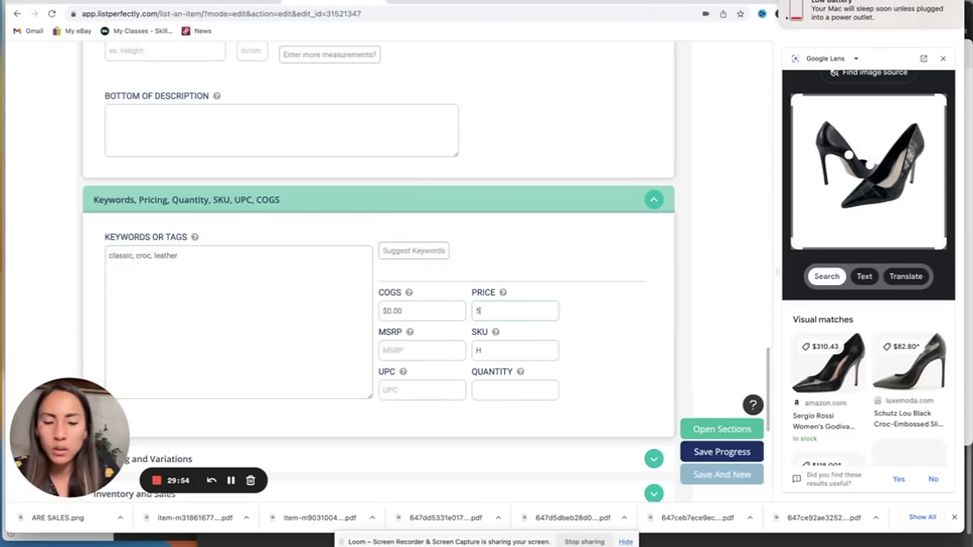
scroll(247, 286, "down", 5)
left_click(241, 261)
scroll(243, 272, "down", 10)
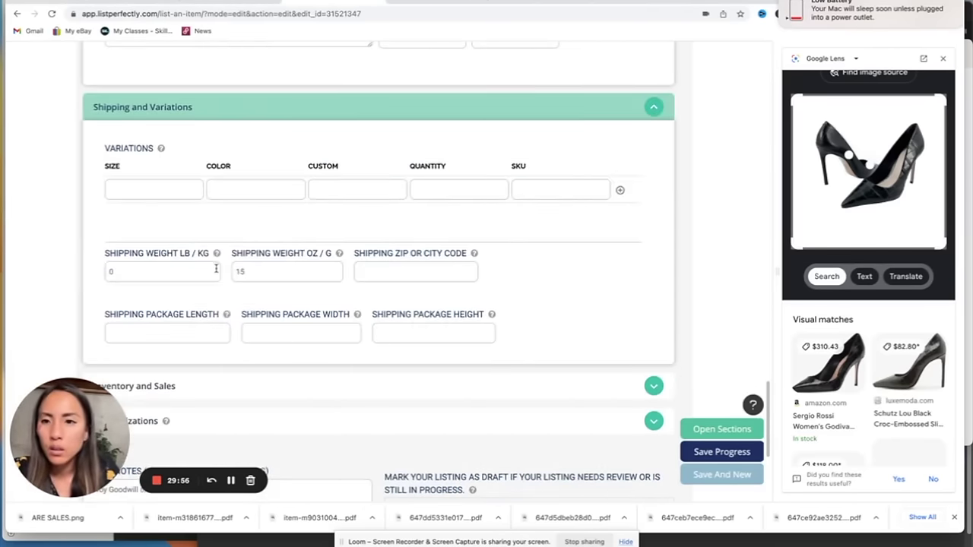
left_click(218, 267)
left_click(153, 332)
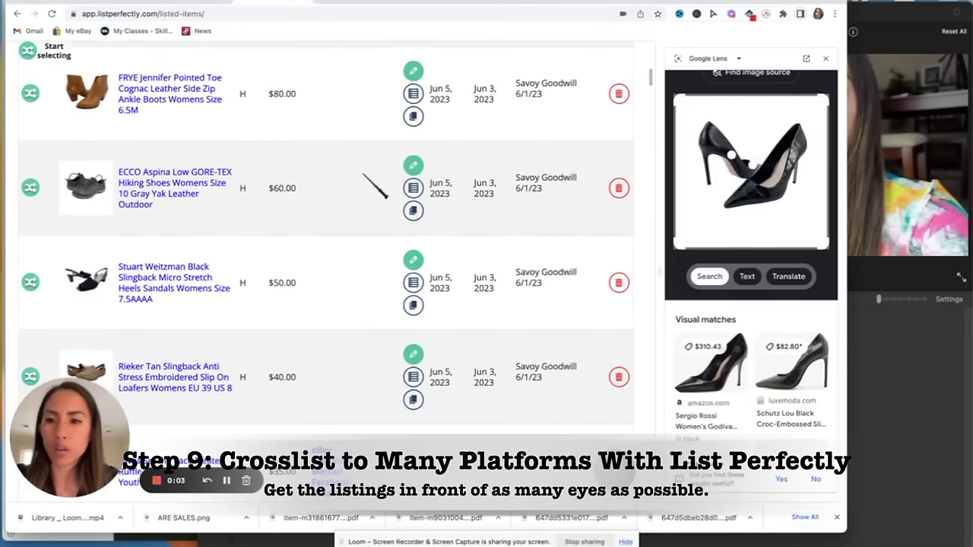
Close the Google Lens results and widen the browser window showing the listings catalog.
scroll(311, 370, "up", 5)
scroll(356, 198, "down", 5)
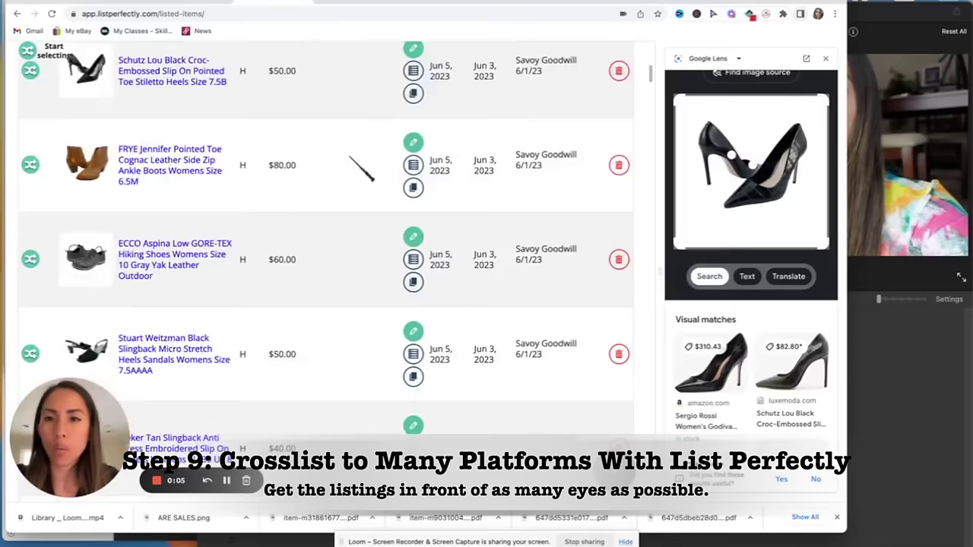
scroll(362, 169, "up", 4)
scroll(362, 169, "up", 1)
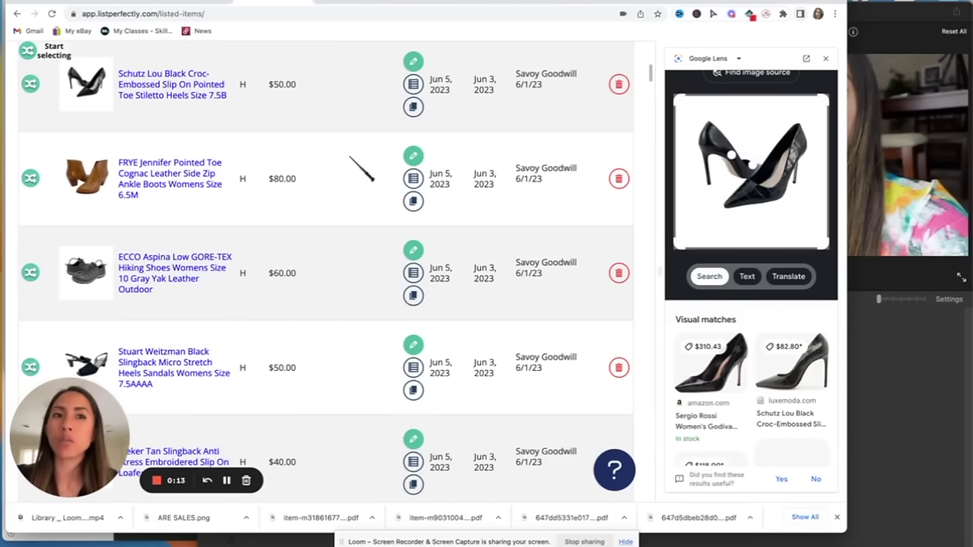
left_click(825, 58)
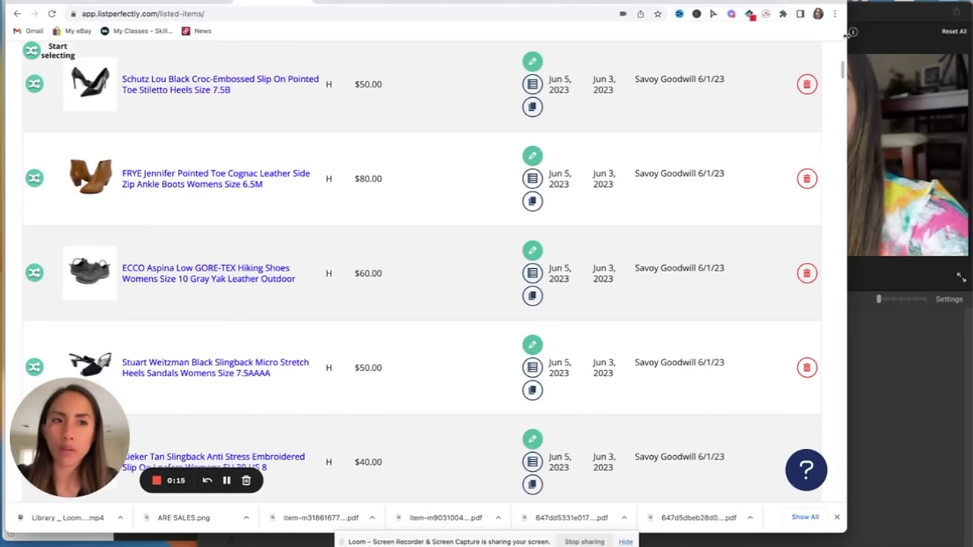
left_click_drag(849, 33, 969, 32)
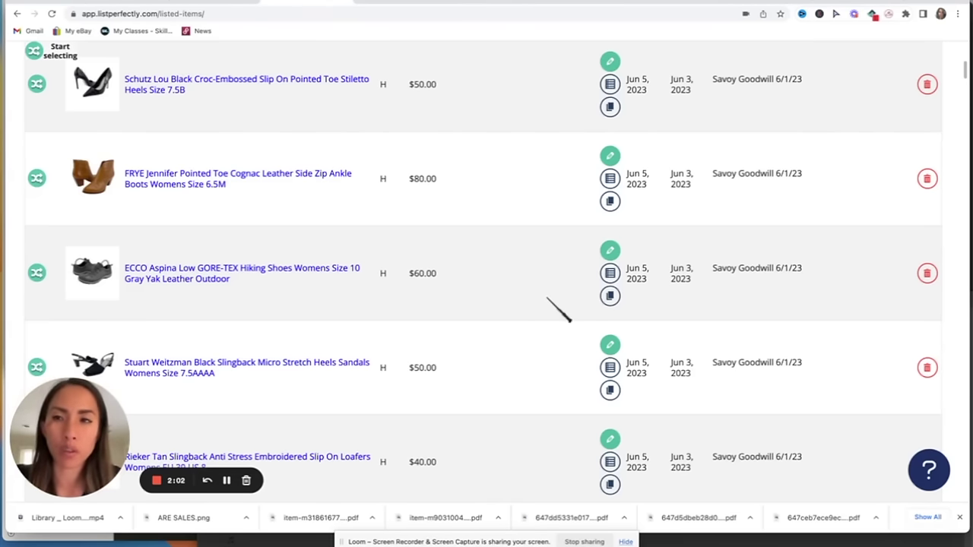
Start selecting items in the catalog and select the Schutz, FRYE, ECCO, Stuart Weitzman and Rieker shoe listings.
scroll(559, 310, "down", 1)
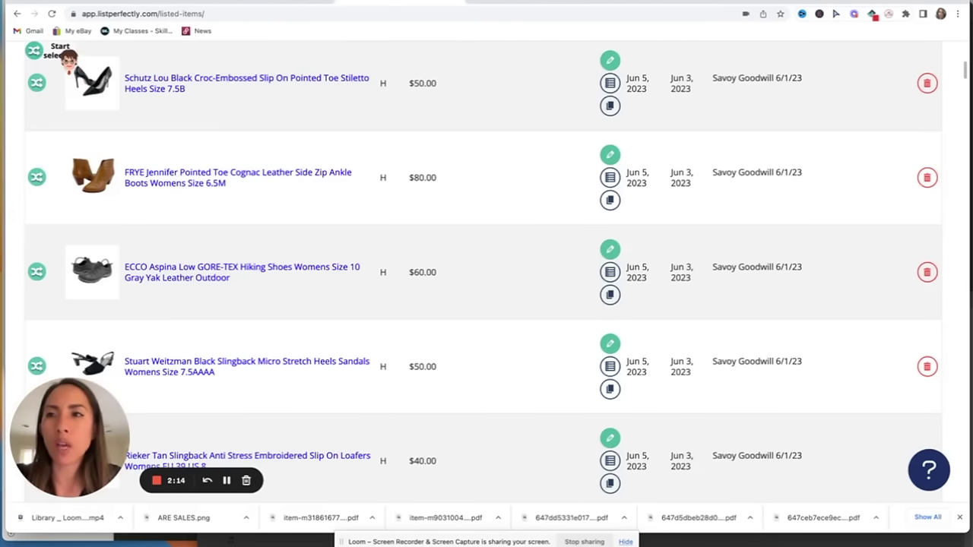
left_click(65, 55)
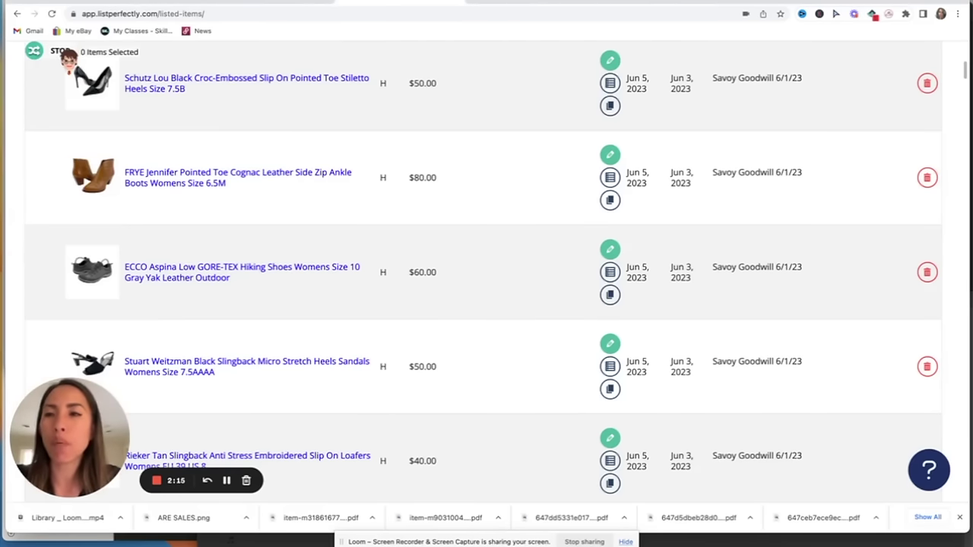
left_click(214, 109)
left_click(229, 166)
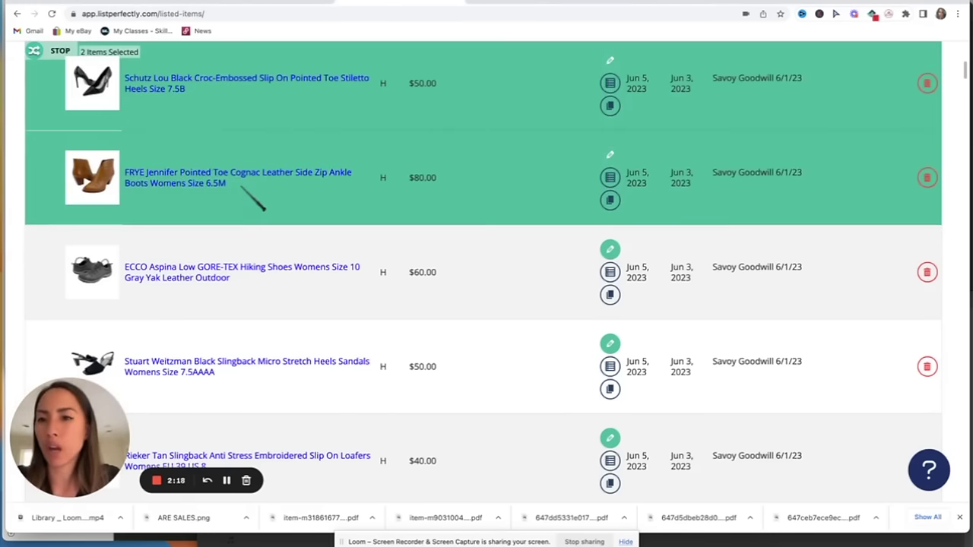
left_click(245, 262)
left_click(262, 362)
left_click(331, 462)
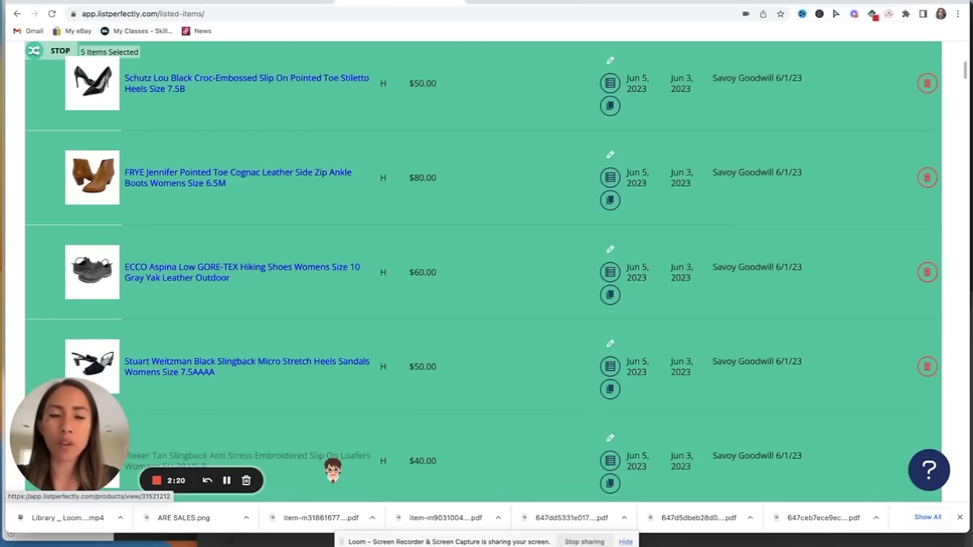